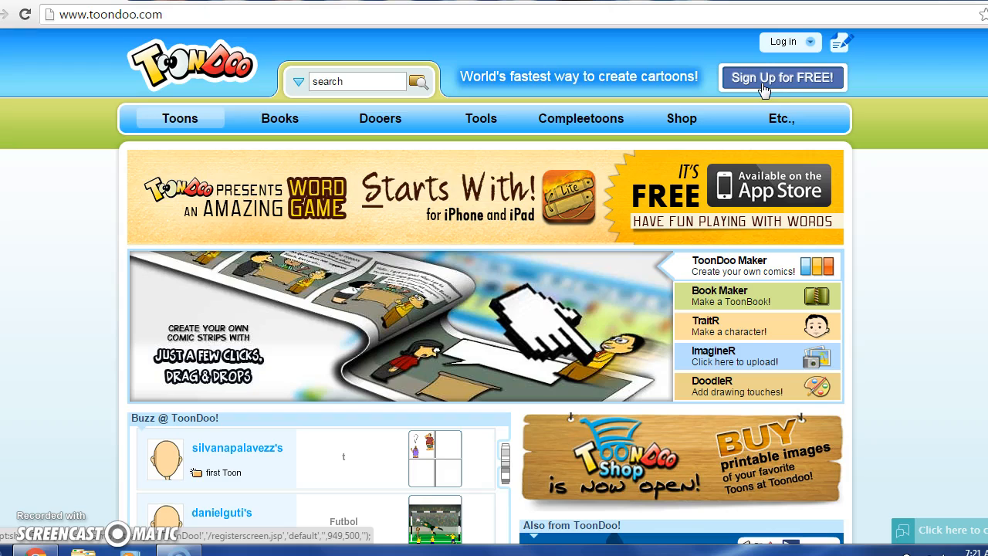
Step: Sign in to ToonDoo with the saved account username and the account password
left_click(782, 43)
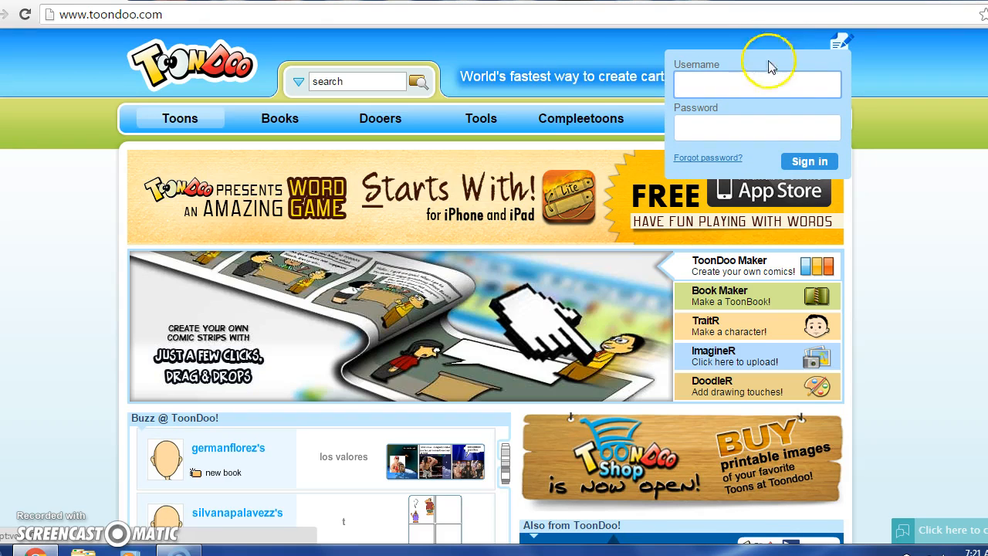
left_click(761, 84)
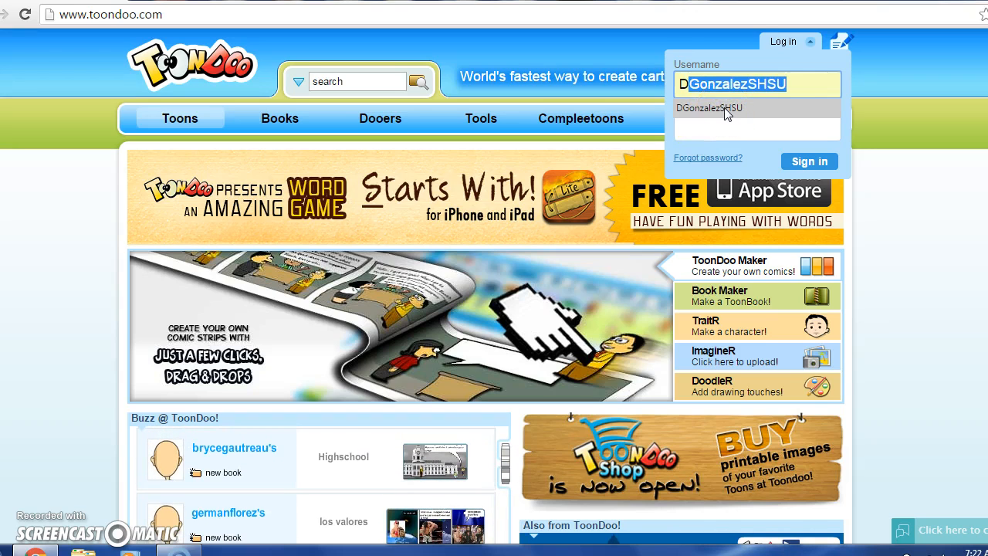
left_click(723, 110)
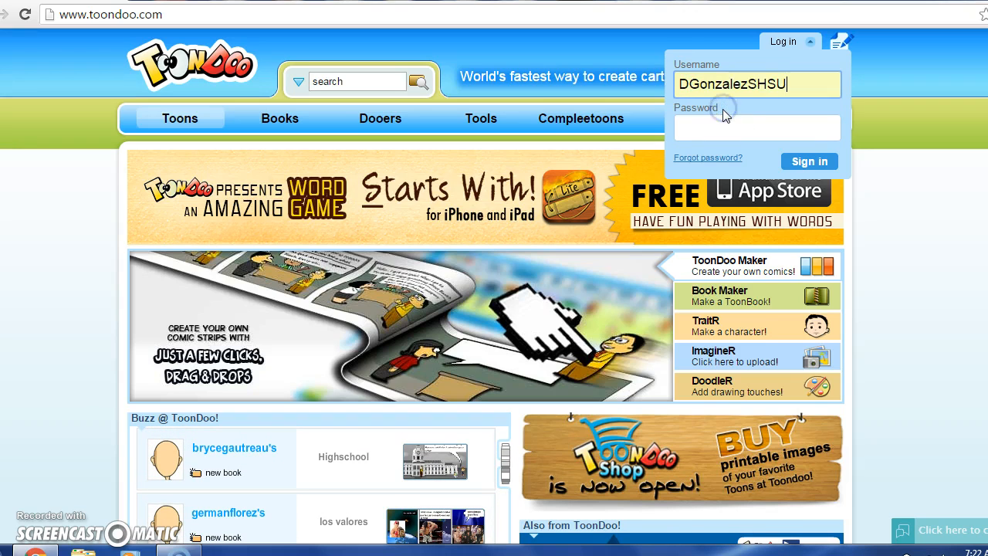
key("Tab")
type("••••")
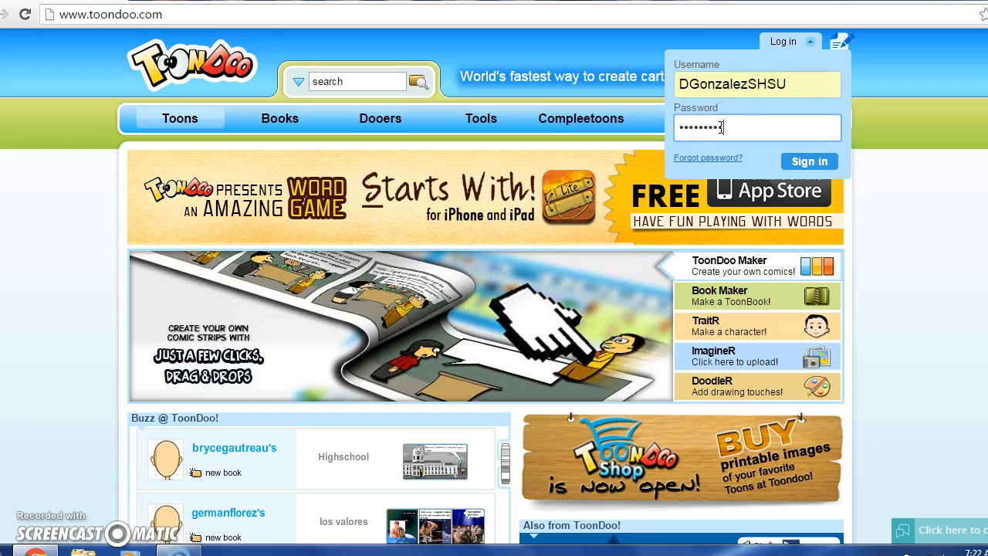
type("•••••••")
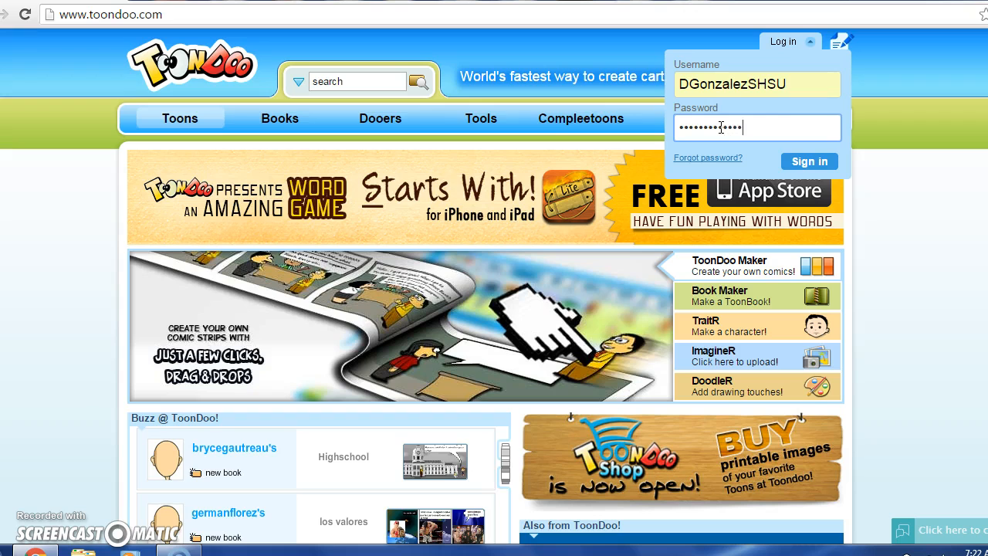
left_click(807, 162)
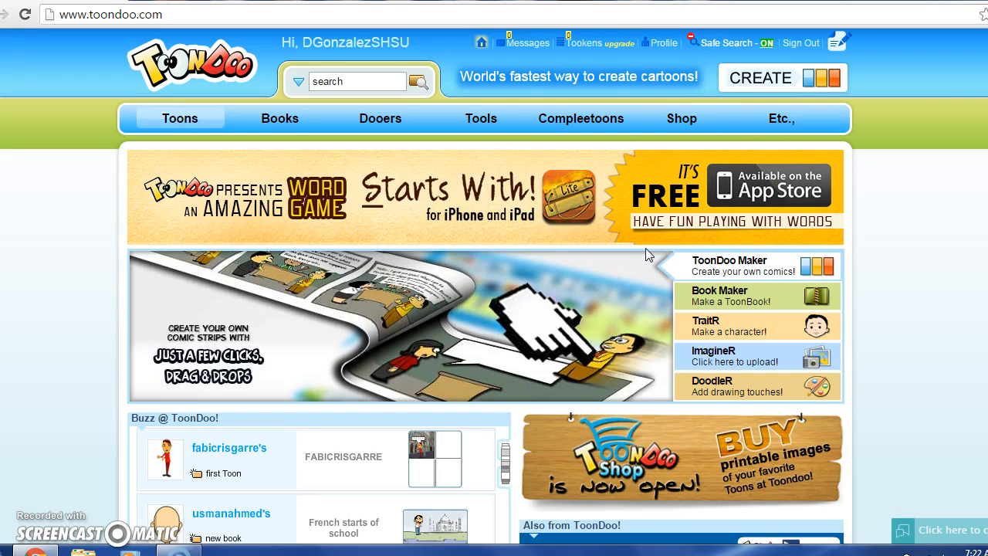
Step: Open the ToonDoo Maker and start a new comic with the 2x2 four-panel layout
left_click(723, 268)
left_click(726, 301)
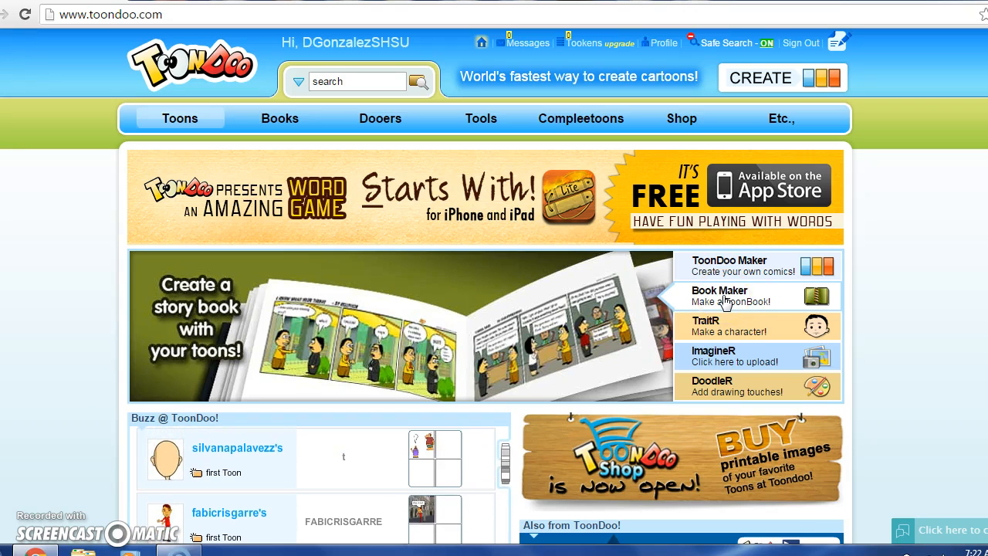
left_click(739, 270)
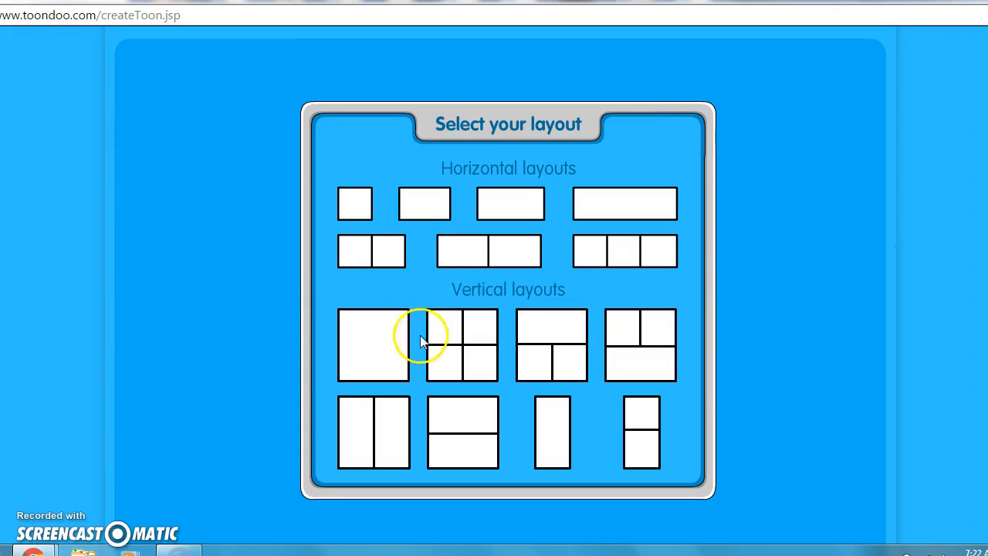
left_click(460, 340)
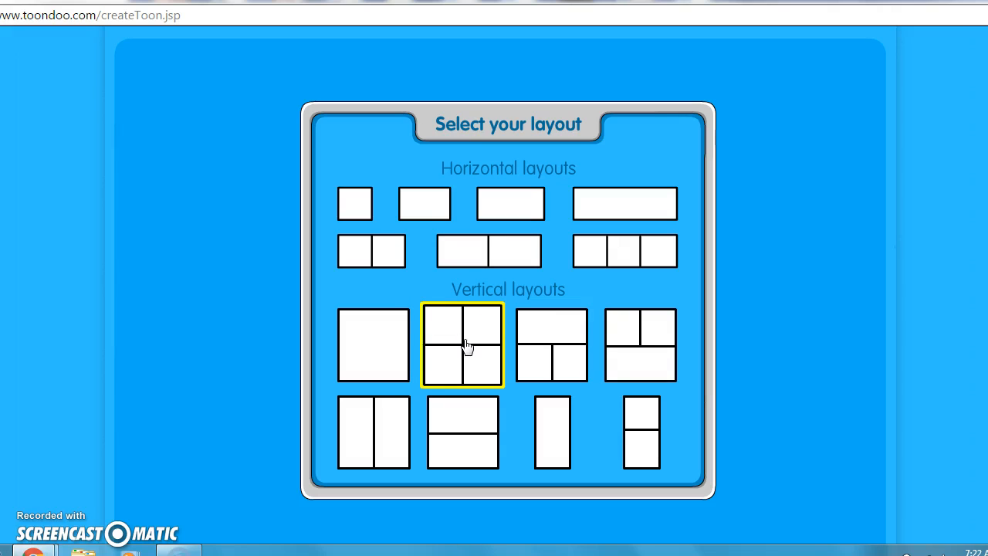
left_click(466, 345)
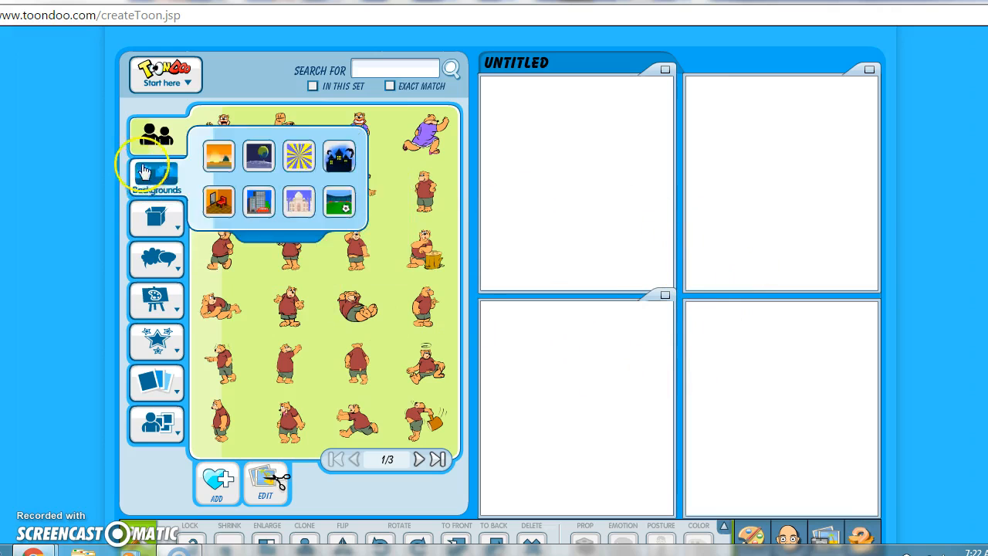
Step: Look through the props and text categories, then display the Jambav bear character poses
mouse_move(156, 141)
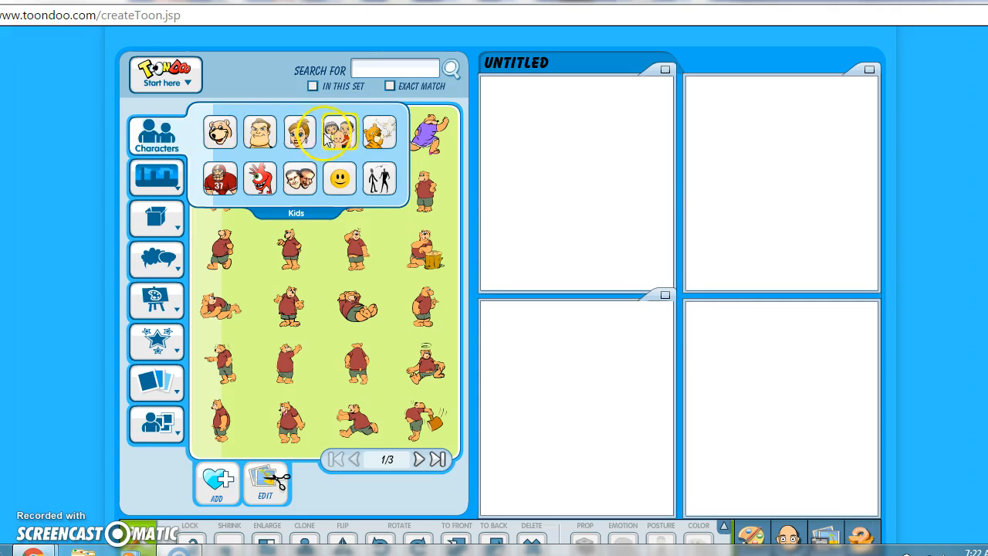
mouse_move(148, 179)
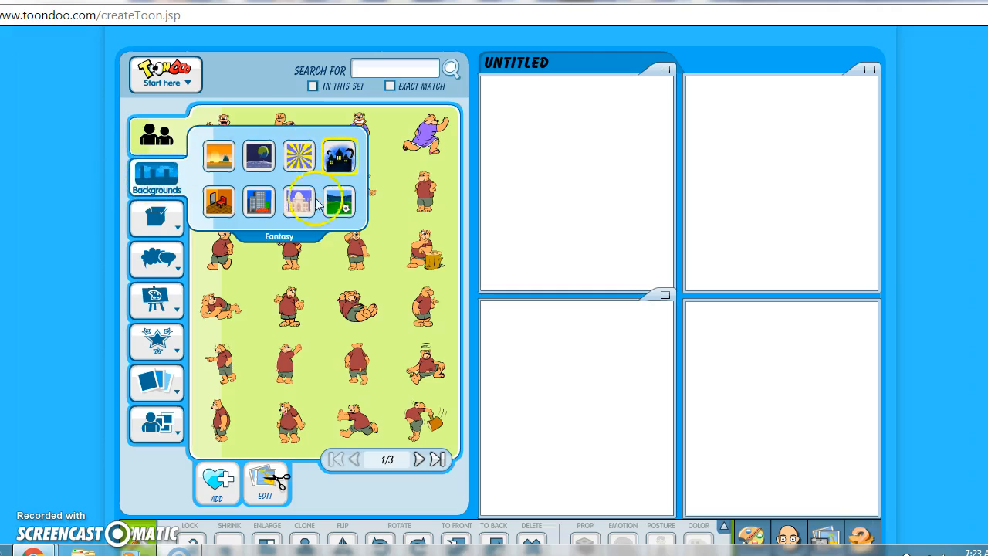
left_click(146, 218)
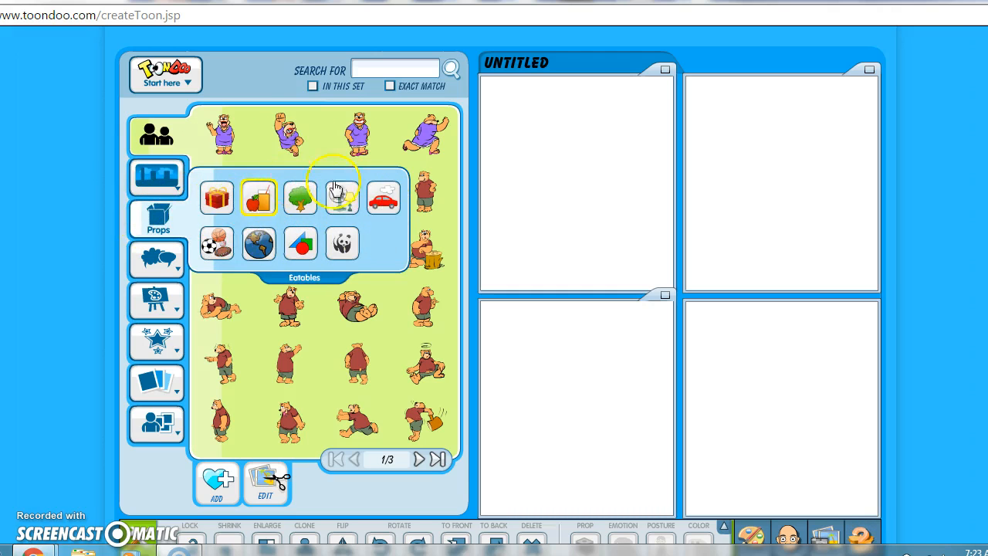
left_click(168, 266)
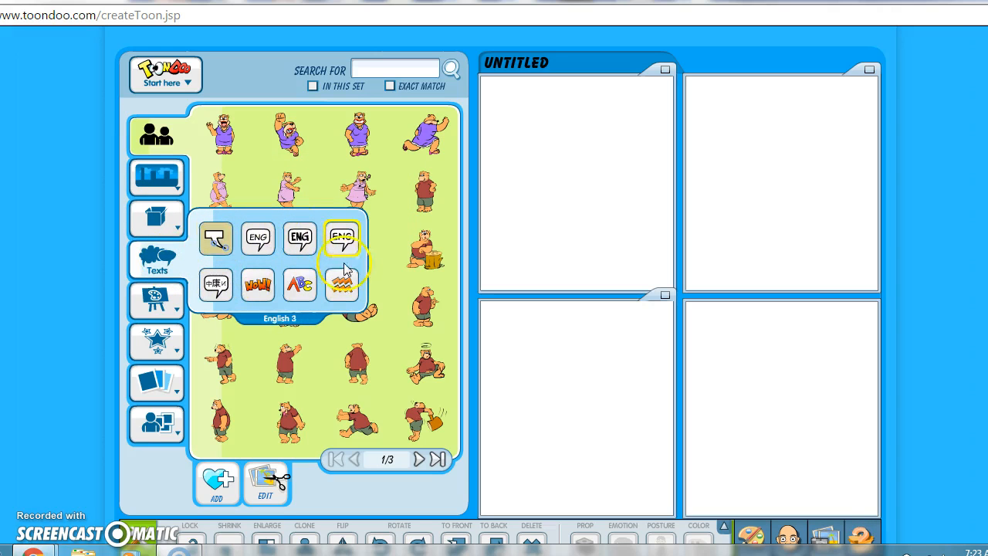
mouse_move(171, 315)
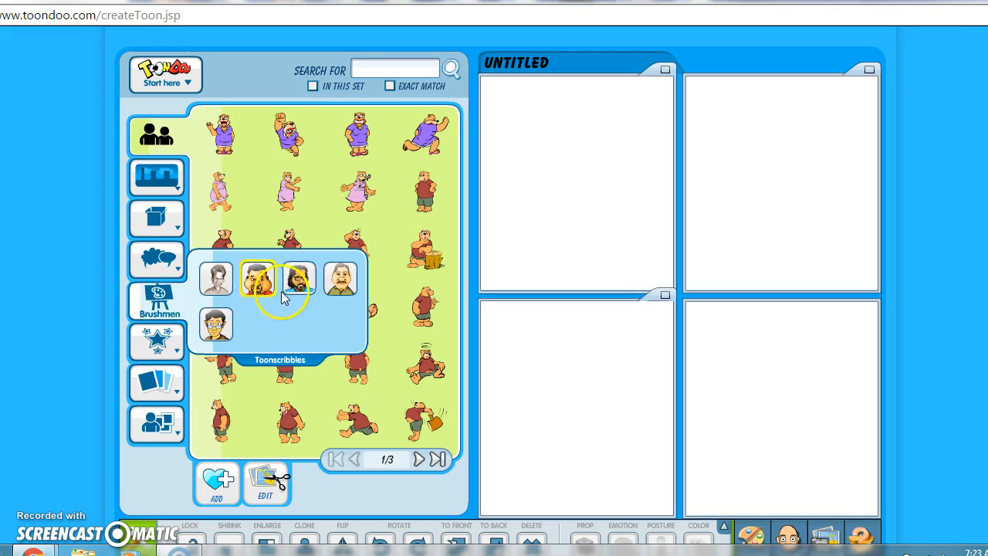
mouse_move(154, 347)
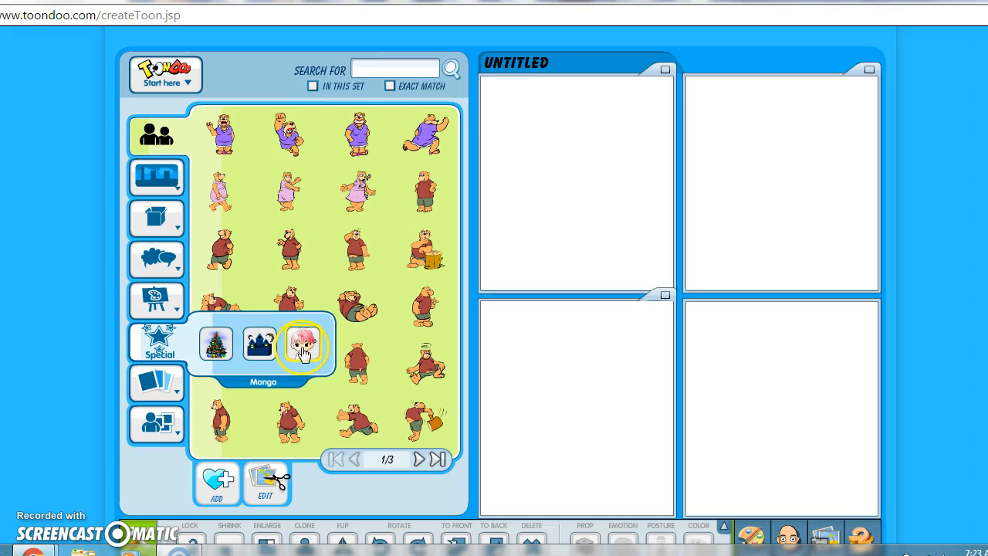
mouse_move(159, 386)
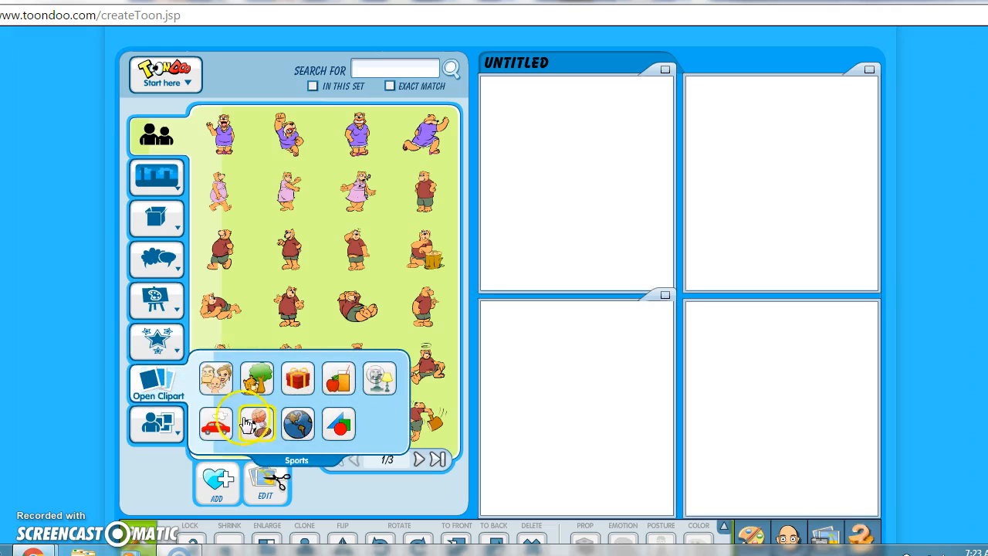
mouse_move(157, 420)
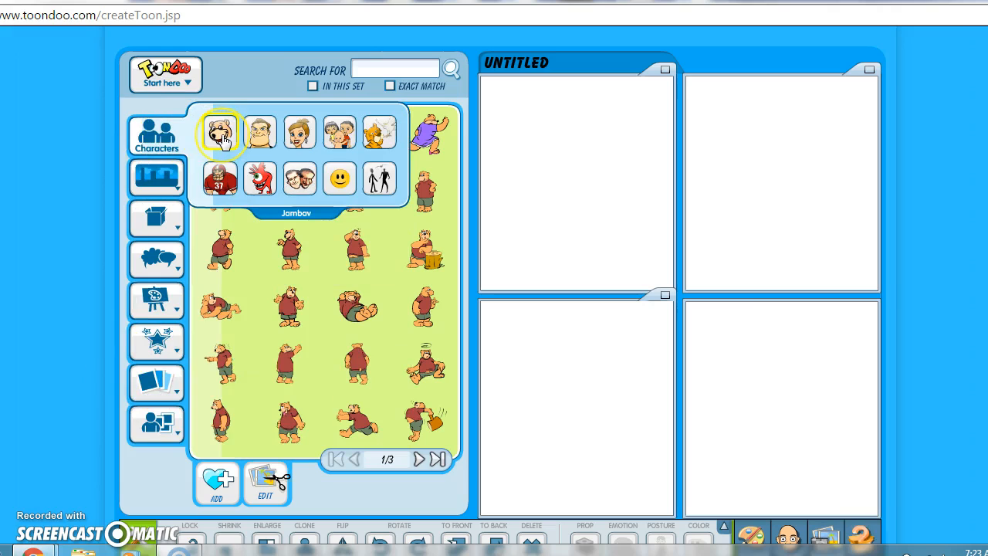
left_click(221, 137)
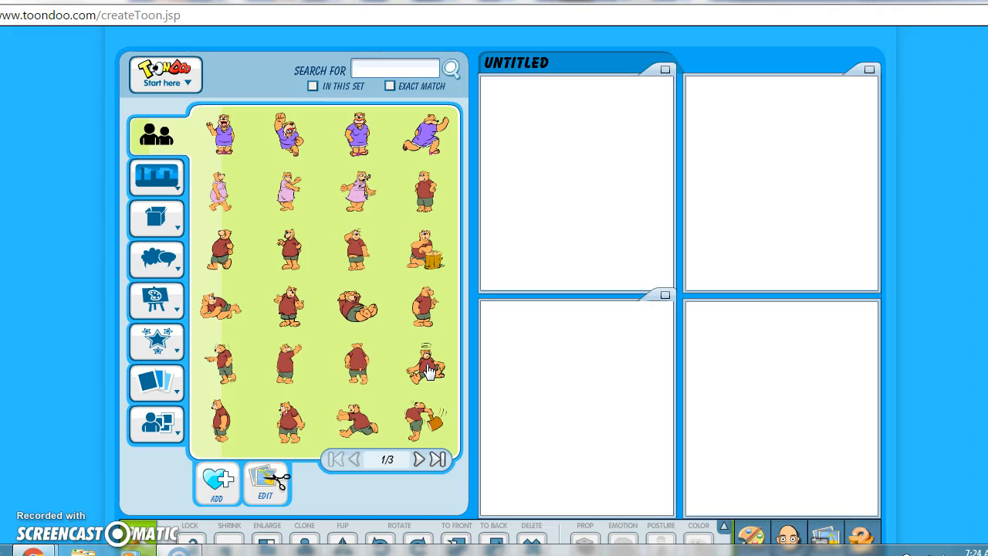
Step: Drag the dizzy seated bear pose into the first comic panel
mouse_move(428, 370)
left_mouse_down()
mouse_move(583, 233)
mouse_move(583, 213)
mouse_move(547, 224)
left_mouse_up()
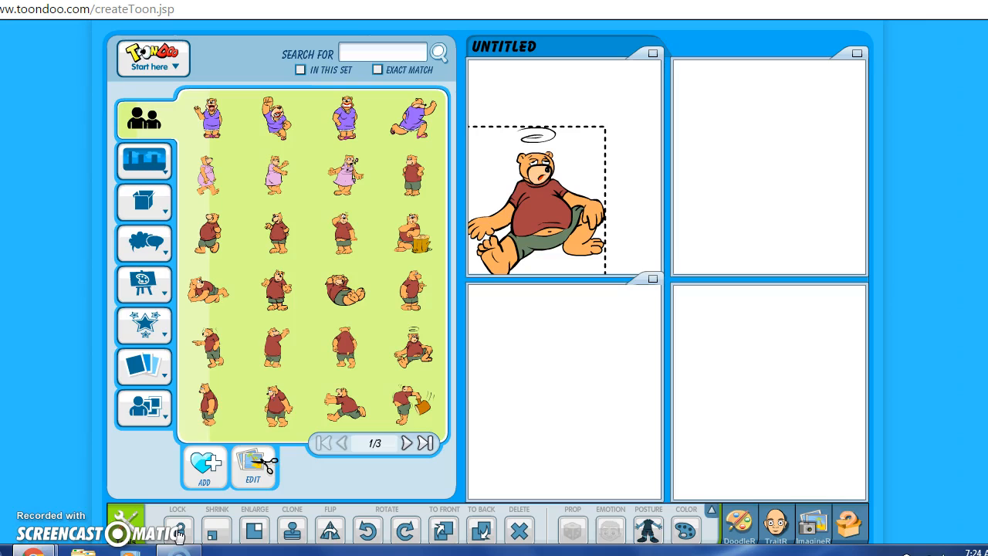
mouse_move(149, 253)
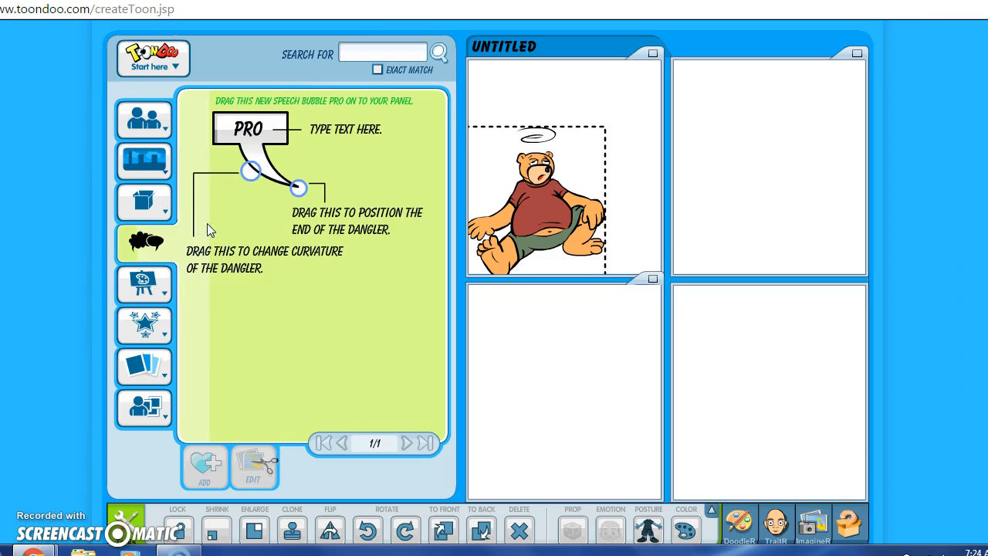
Step: Add a Pro speech bubble to panel one reading 'What happened?' with its tail at the bear's head
left_click(225, 114)
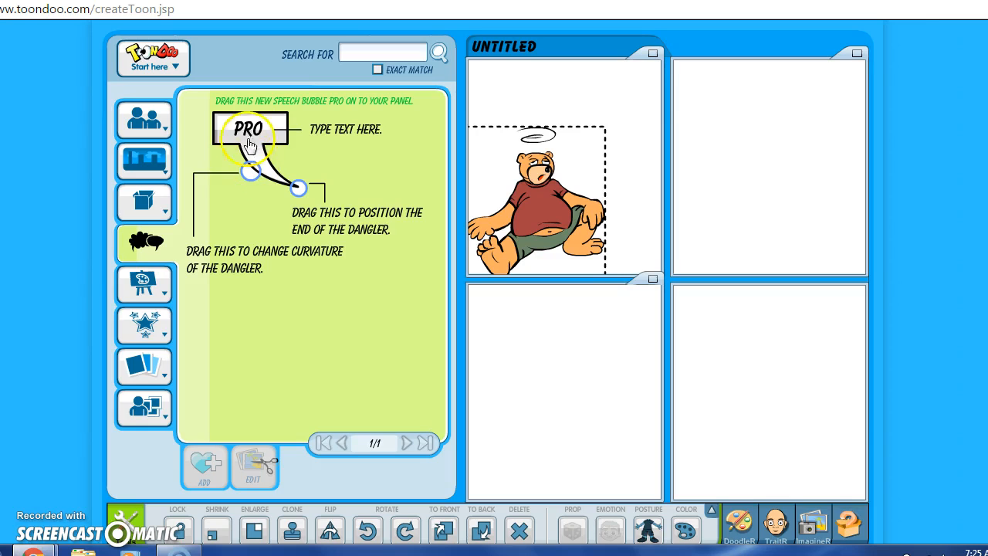
left_click_drag(254, 135, 591, 117)
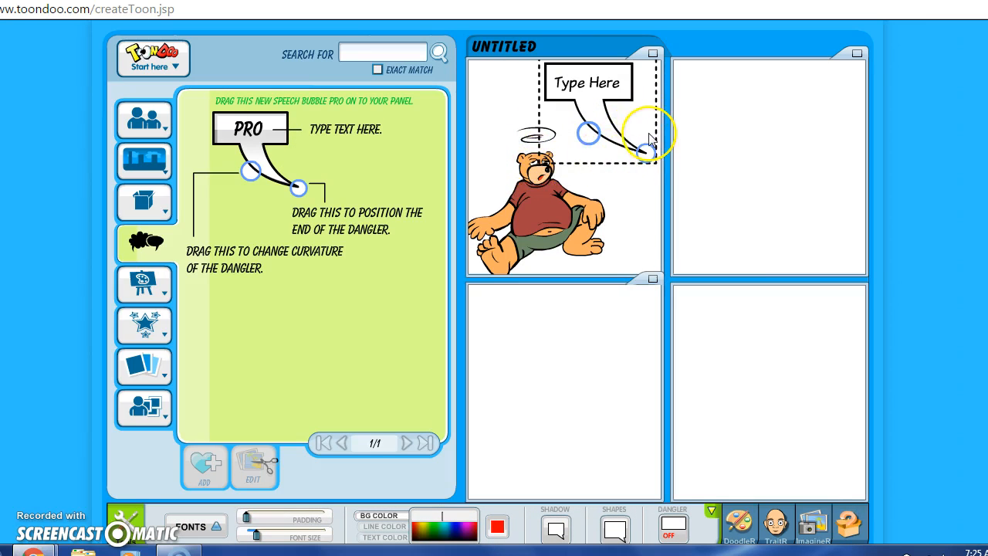
left_click_drag(644, 154, 566, 167)
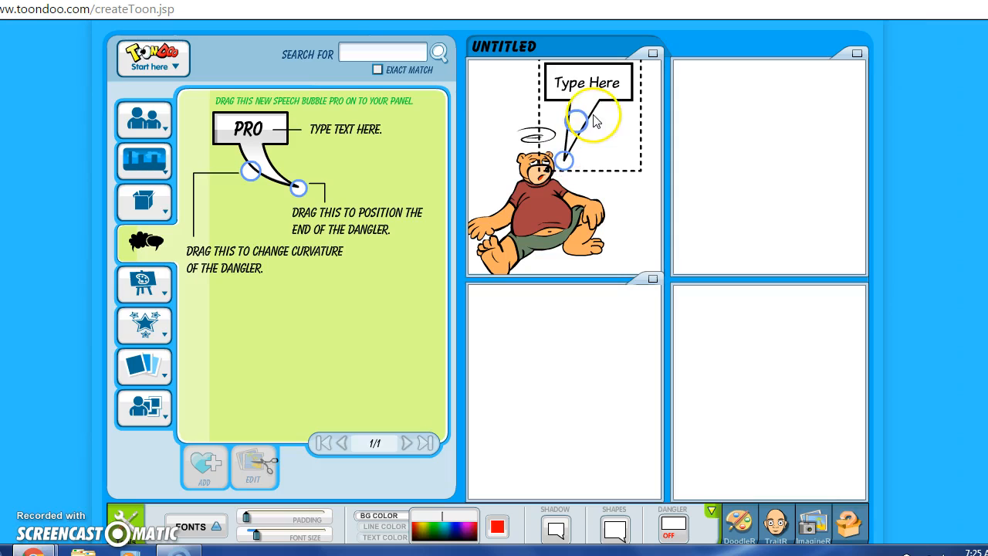
left_click(618, 82)
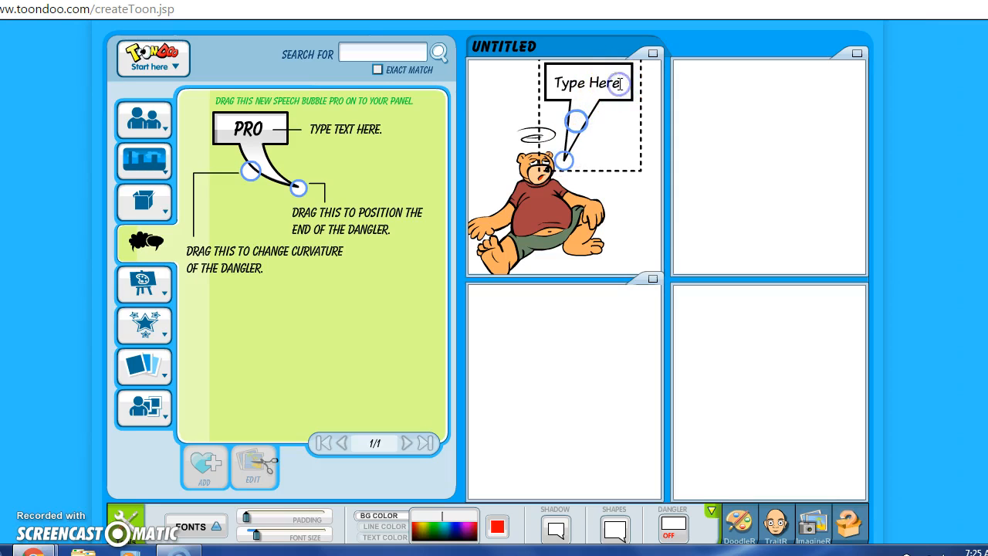
key("BackSpace")
key("BackSpace")
key("BackSpace")
key("BackSpace")
key("BackSpace")
key("BackSpace")
key("BackSpace")
key("BackSpace")
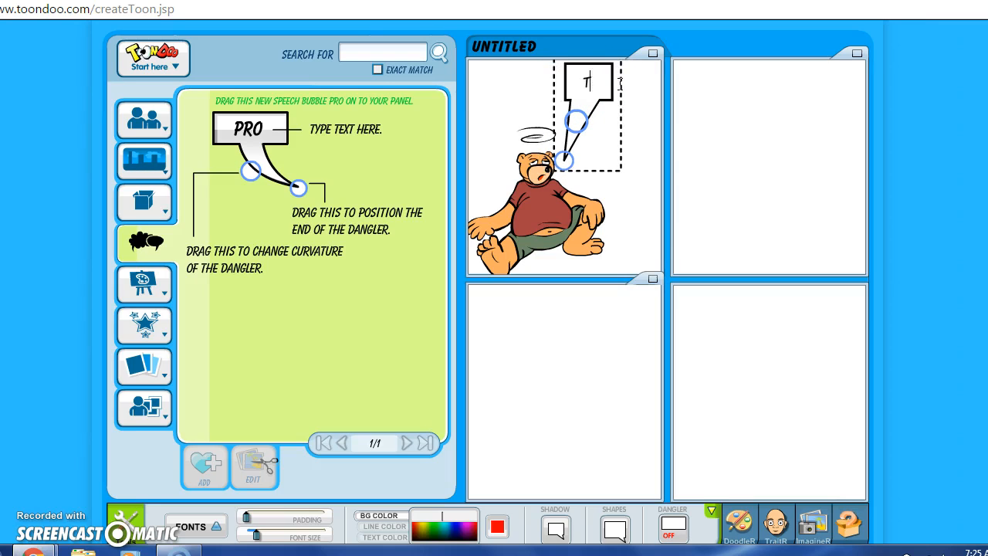
type("Wha")
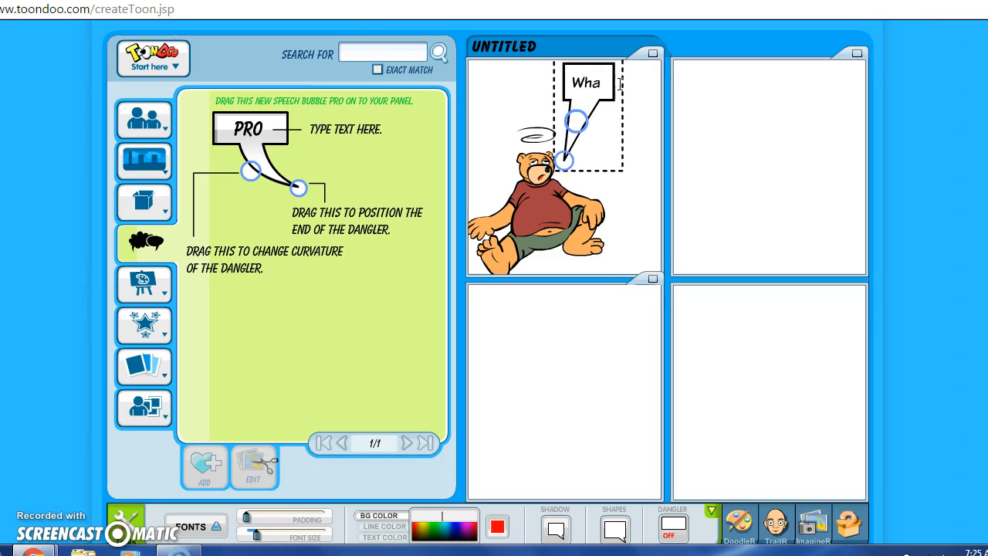
type("t happen")
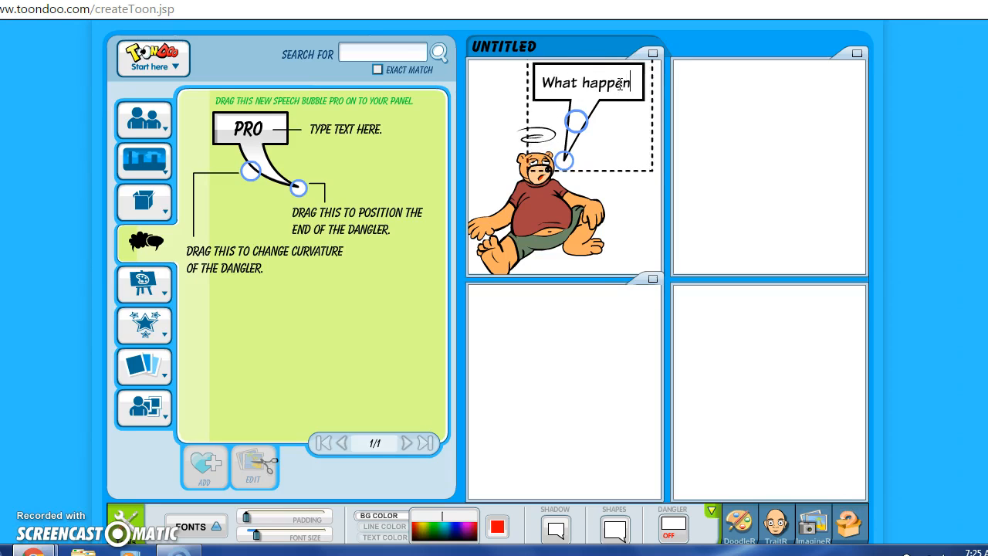
type("ed?")
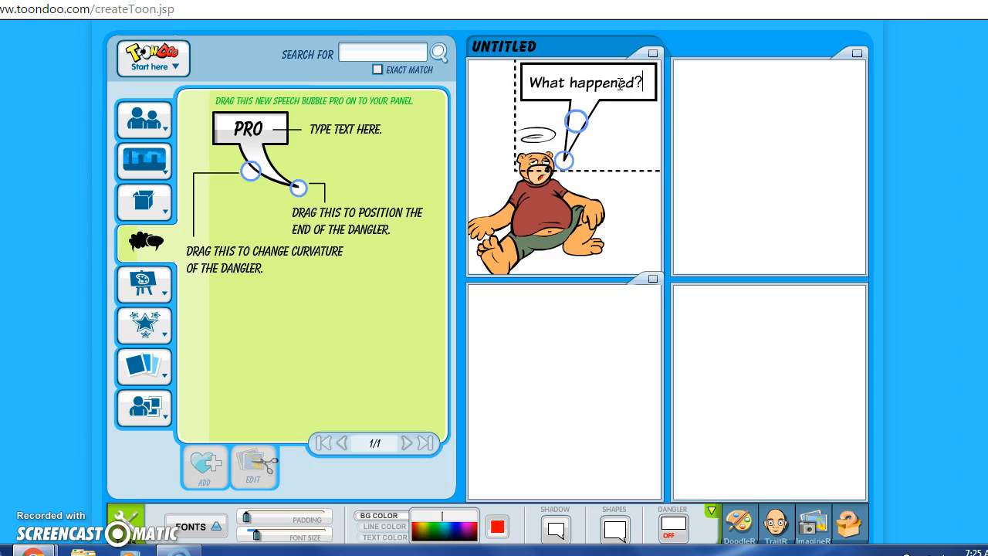
left_click(635, 197)
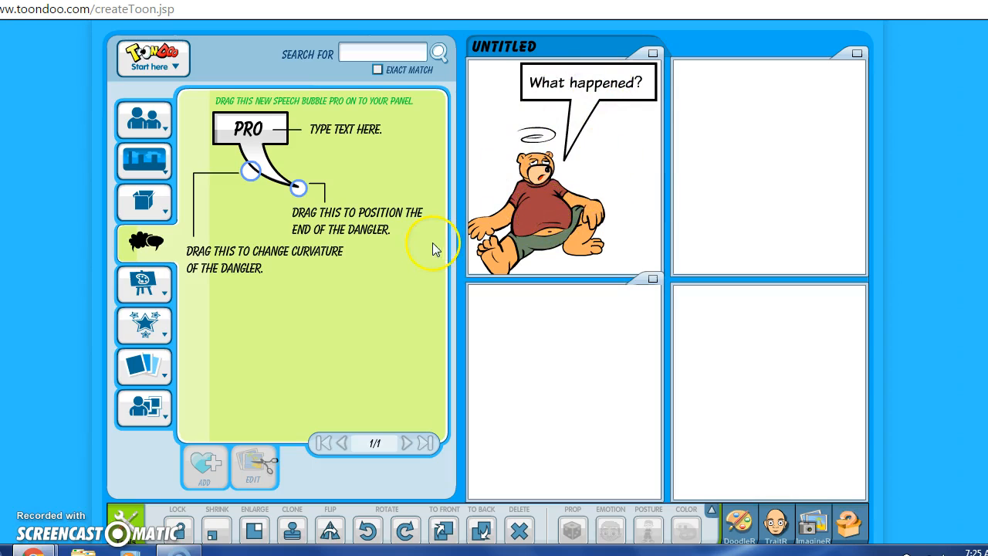
Step: Place a standing bear clutching its head in the top-right panel
mouse_move(143, 117)
left_click(204, 116)
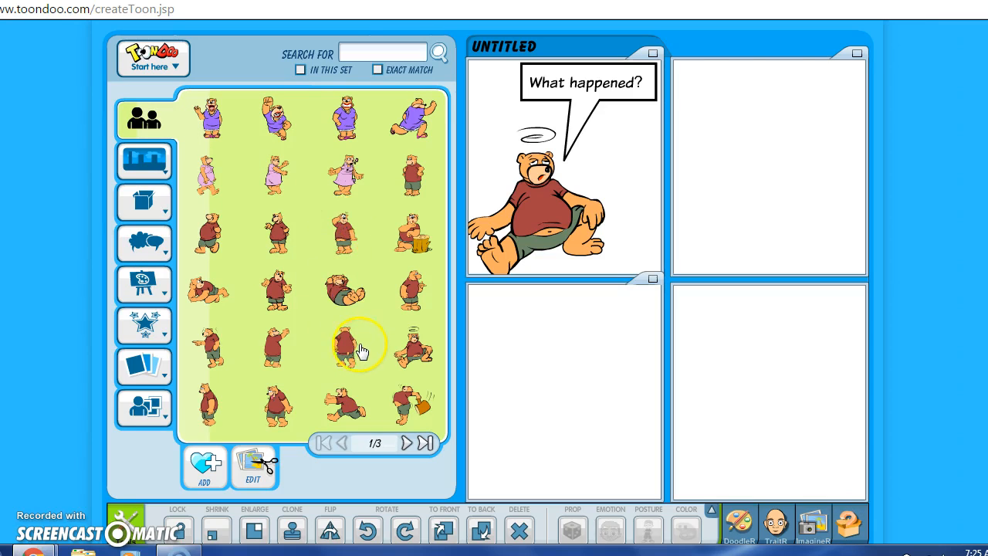
left_click_drag(347, 243, 824, 207)
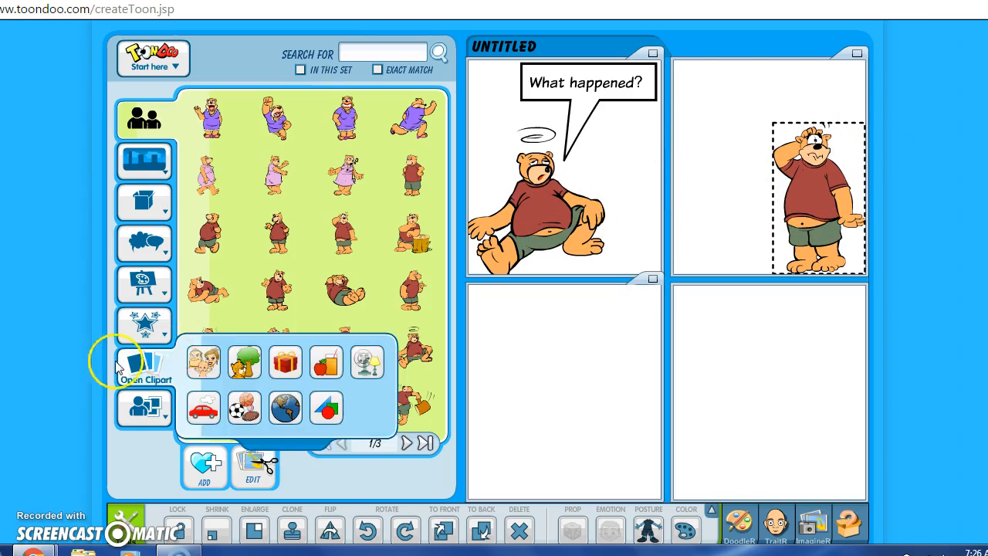
mouse_move(146, 247)
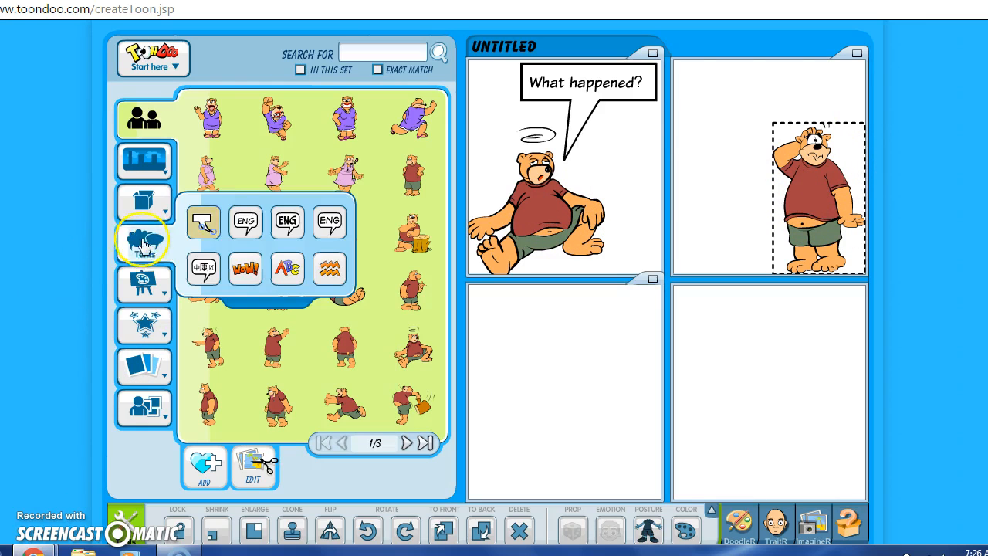
Step: Add a speech bubble to the top-right panel reading 'I think I was working'
left_click(205, 222)
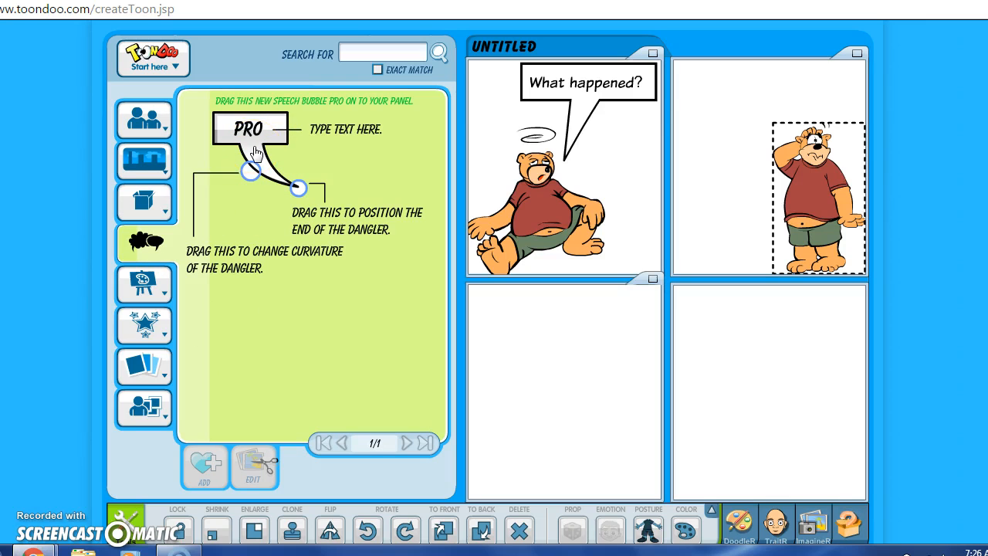
left_click_drag(256, 153, 735, 114)
left_click(754, 101)
key("BackSpace")
key("BackSpace")
key("BackSpace")
key("BackSpace")
key("BackSpace")
key("BackSpace")
key("BackSpace")
key("BackSpace")
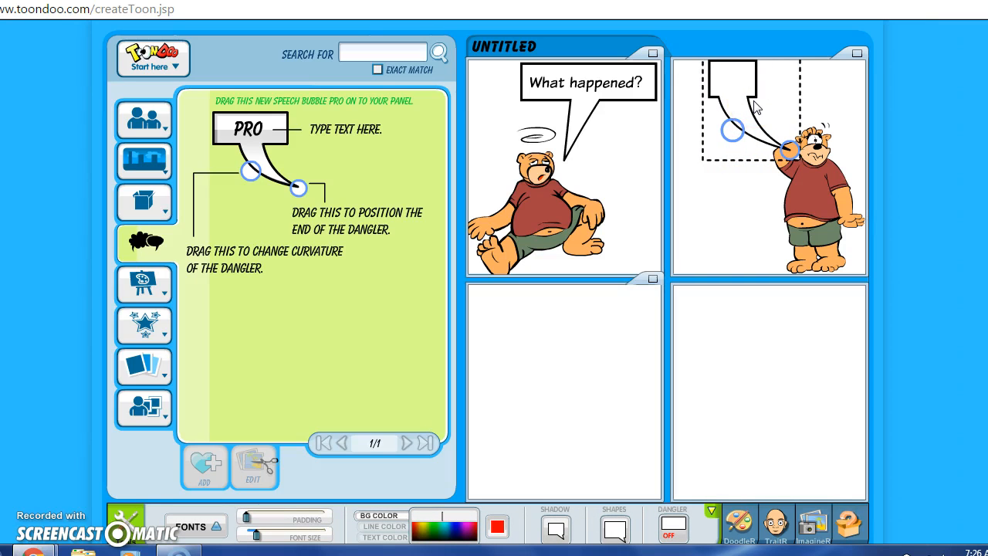
type("I thin")
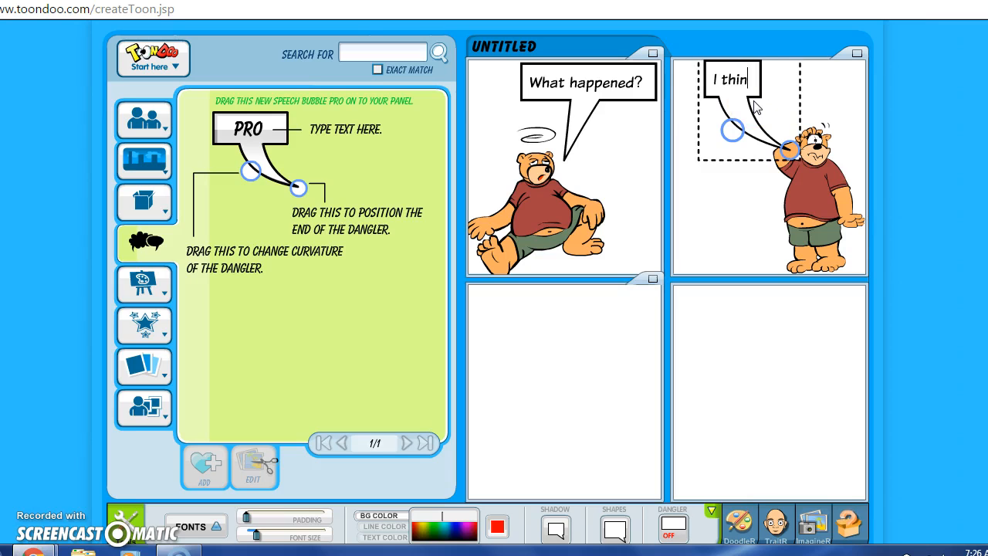
type("k I wa")
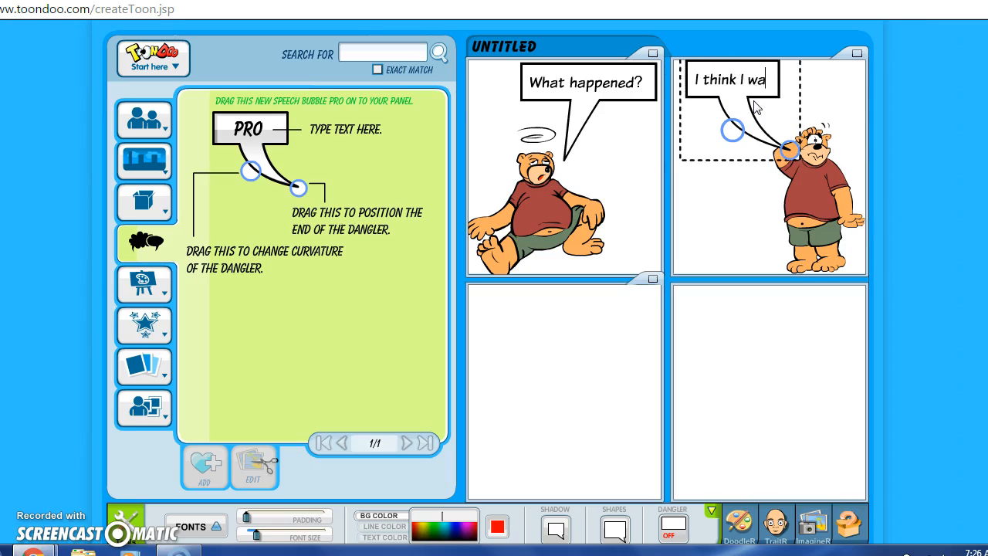
type("s working")
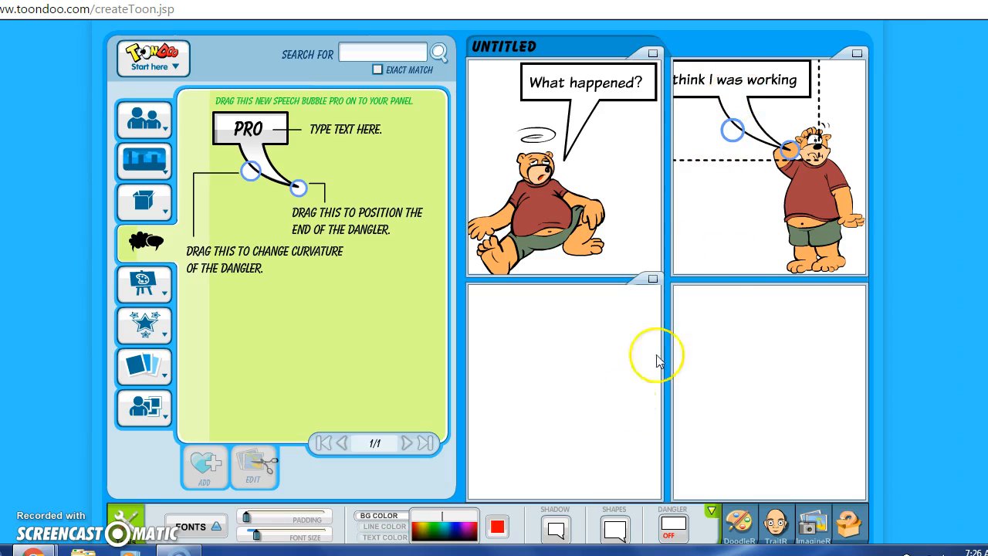
left_click(758, 222)
Step: Shrink the bubble and refit it so the whole text shows, then deselect it
left_click(759, 129)
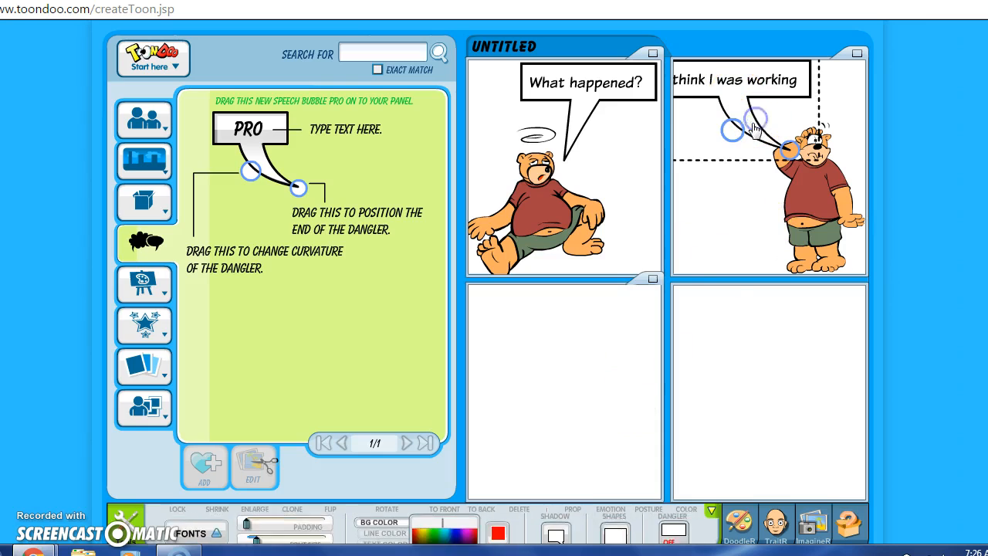
left_click(710, 518)
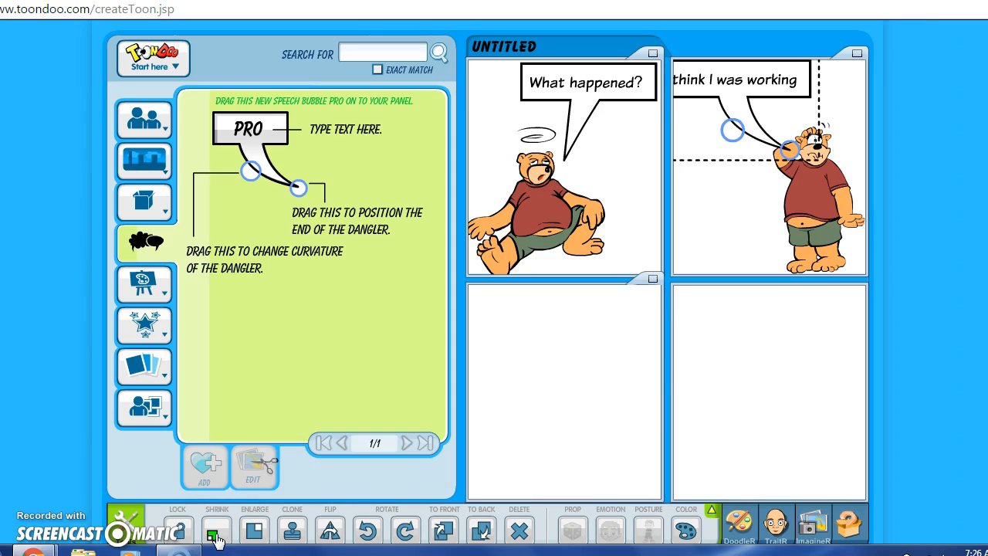
left_click(216, 538)
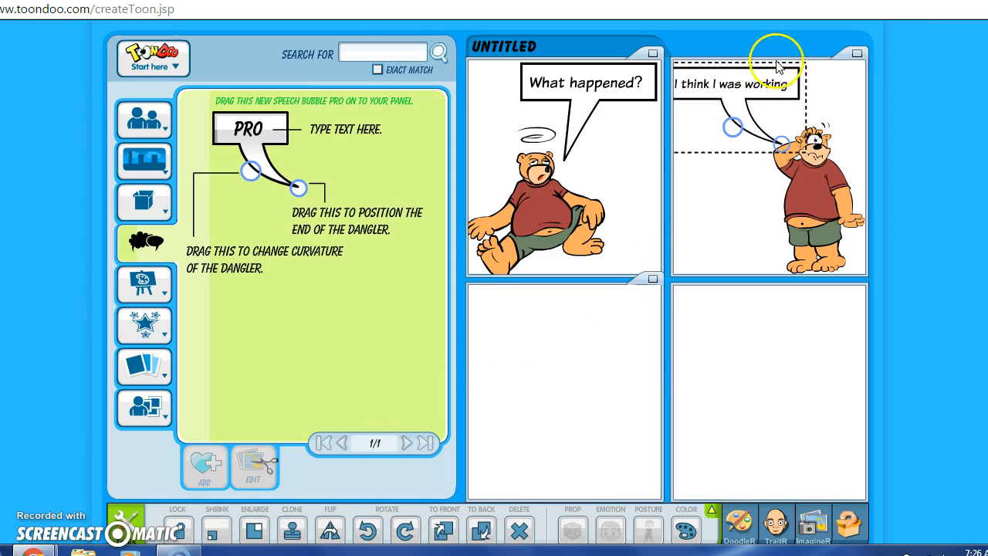
left_click(752, 92)
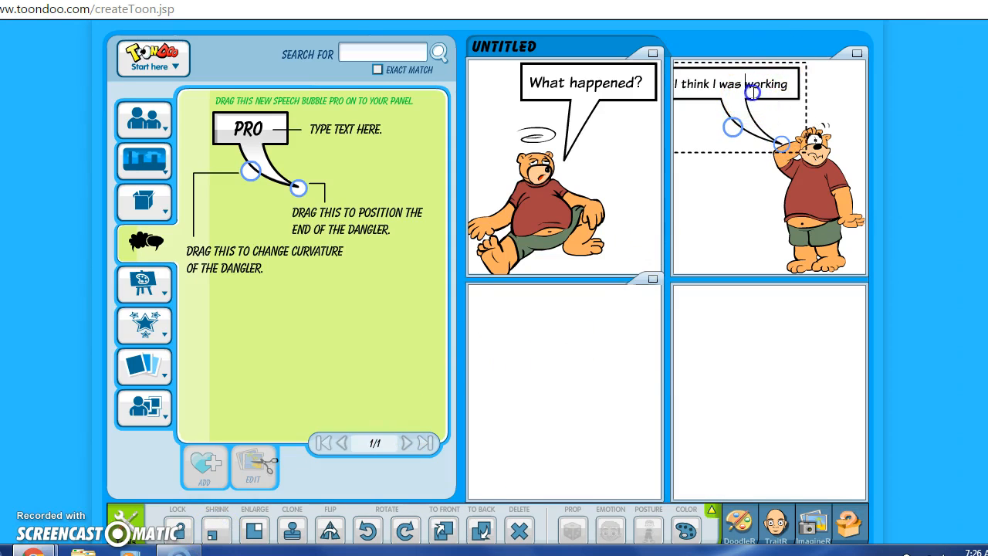
left_click(790, 110)
left_click(797, 93)
left_click(783, 89)
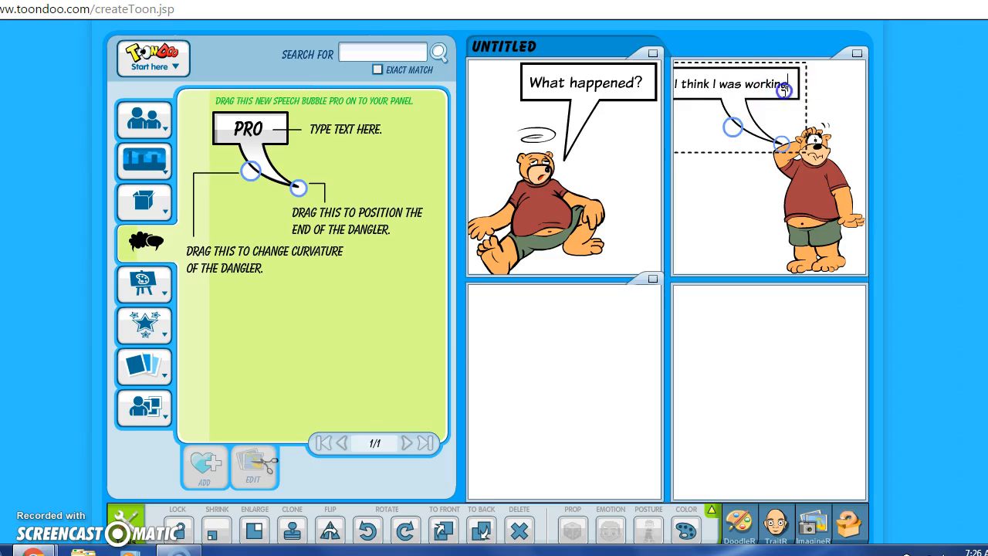
left_click(773, 133)
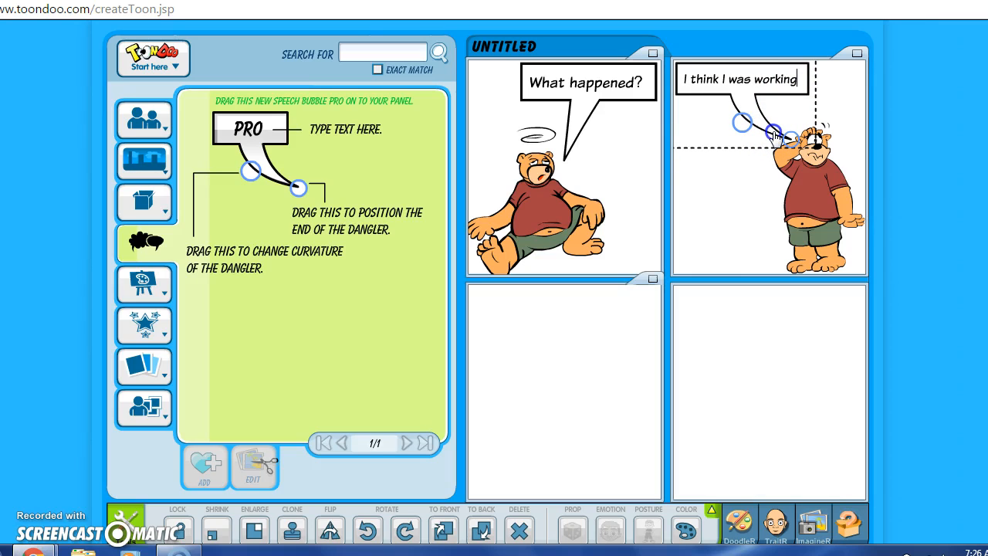
left_click(729, 221)
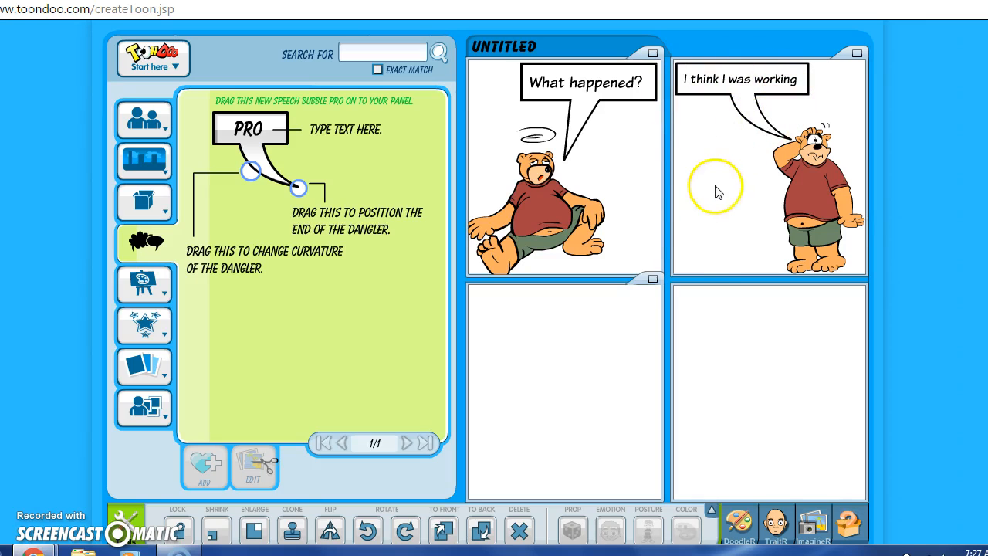
left_click(606, 354)
Step: Place the hammer-swinging bear in the bottom-left panel, enlarge it several times and move it up
mouse_move(157, 129)
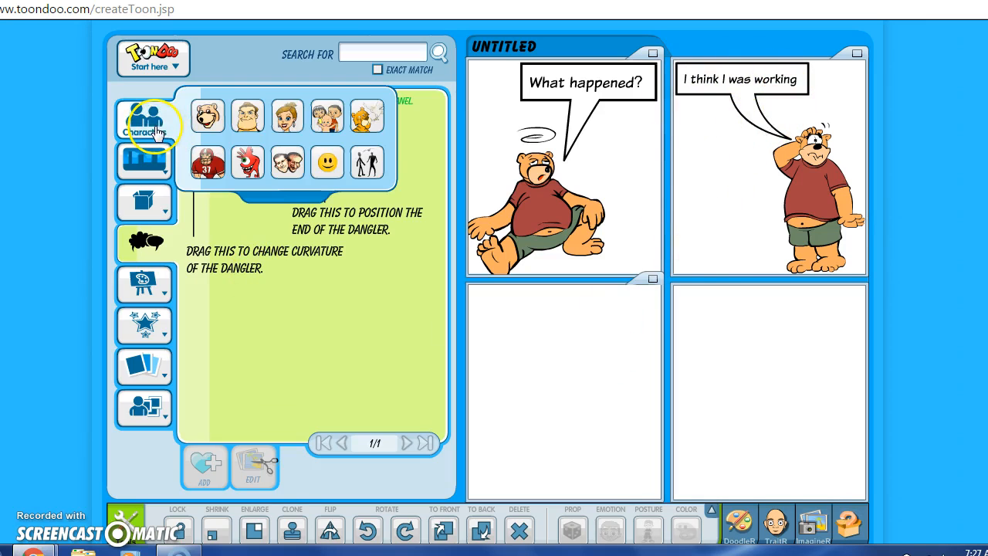
left_click(208, 117)
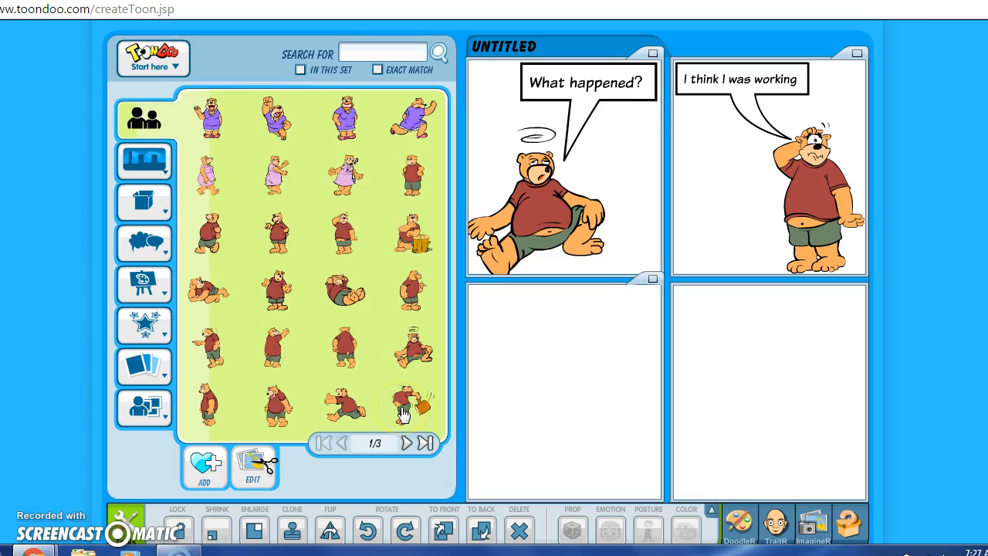
left_click_drag(402, 413, 575, 424)
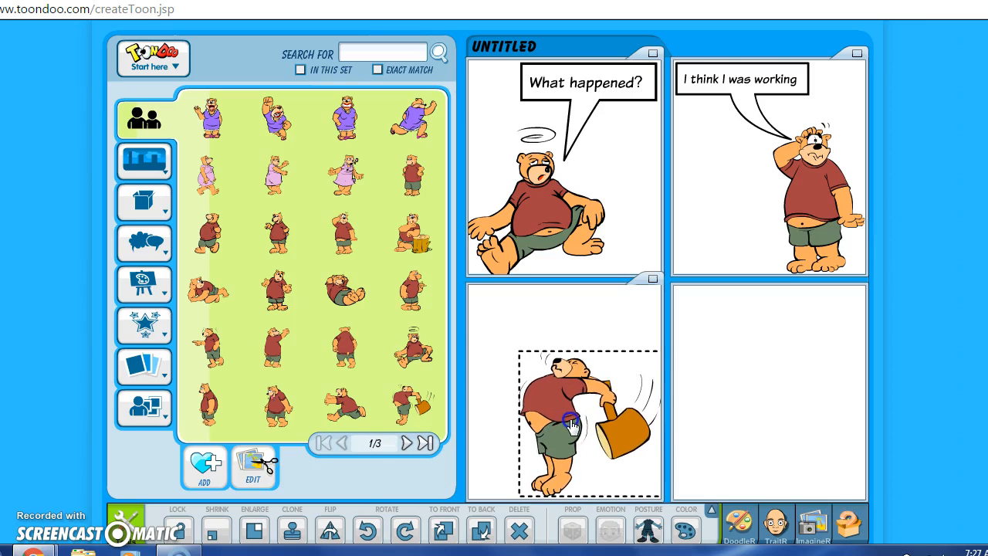
left_click(551, 426)
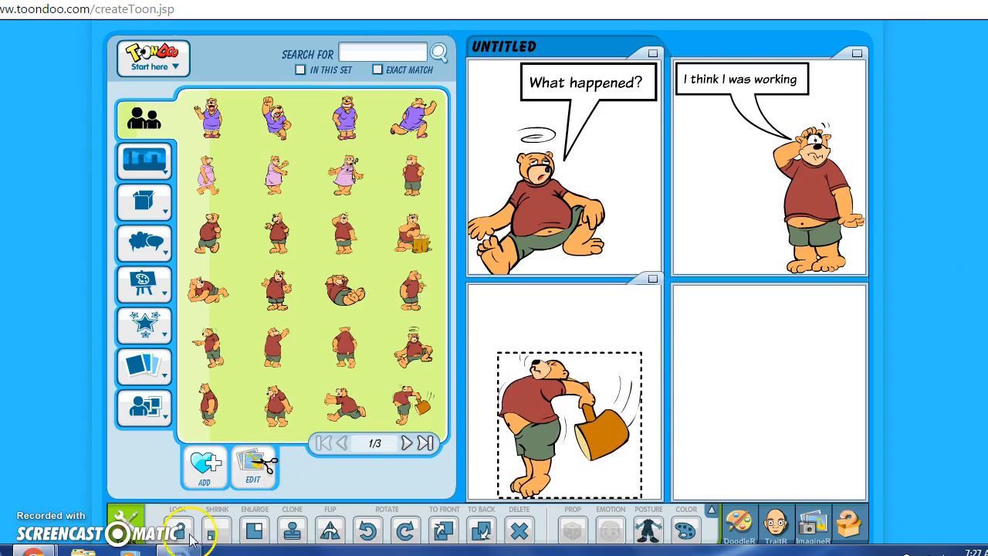
left_click(254, 531)
left_click(254, 531)
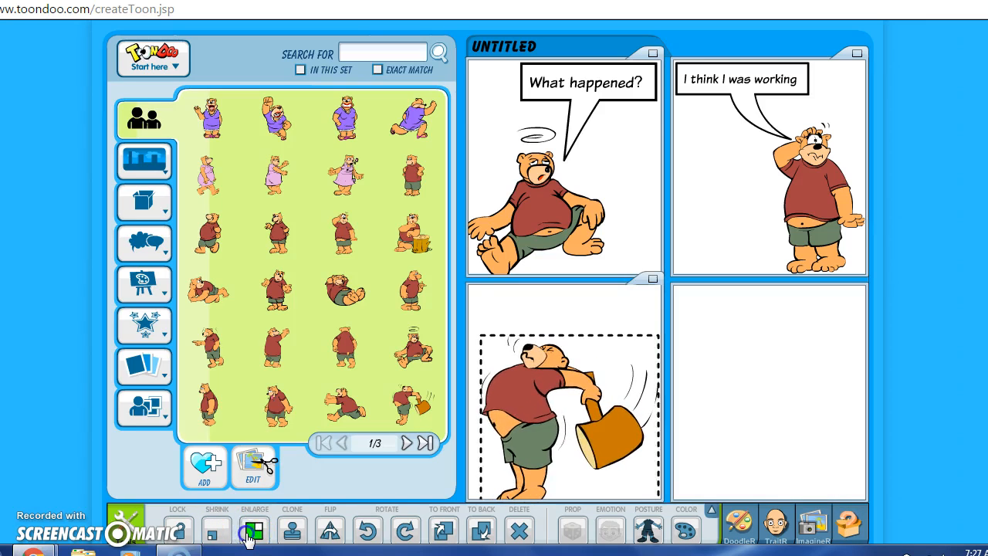
left_click_drag(534, 418, 530, 399)
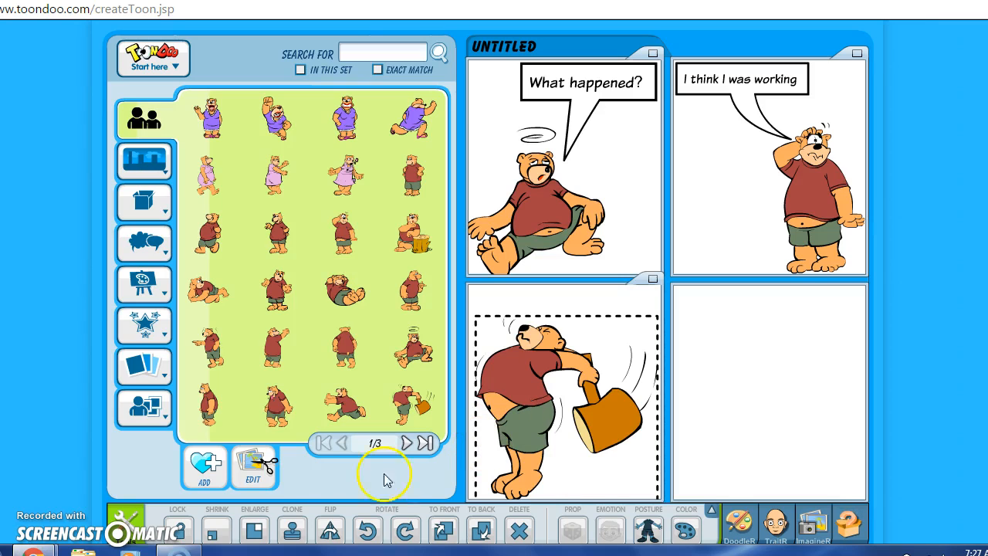
left_click(256, 531)
left_click(259, 531)
left_click(324, 517)
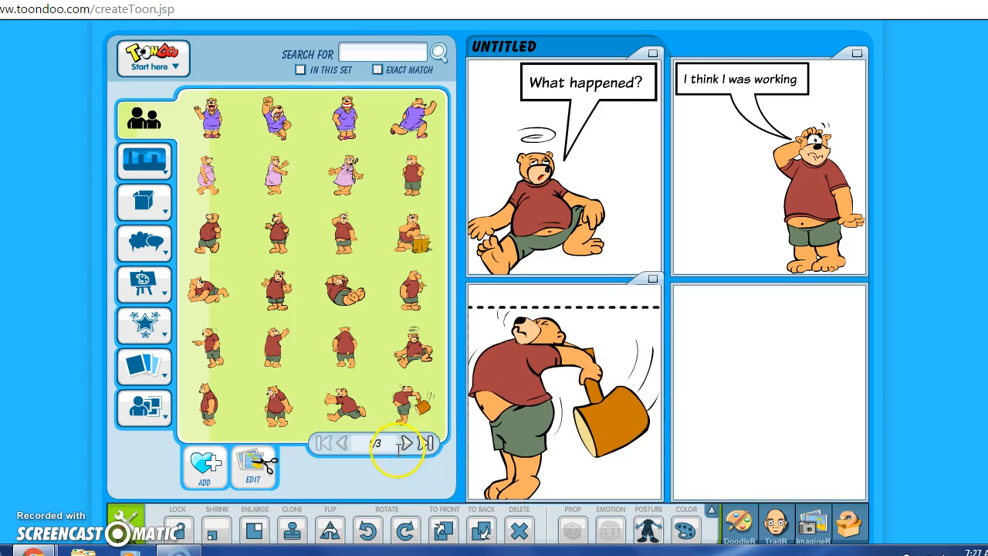
Step: Put the dazed sitting bear in the bottom-right panel, nudged toward its lower right
left_click(618, 299)
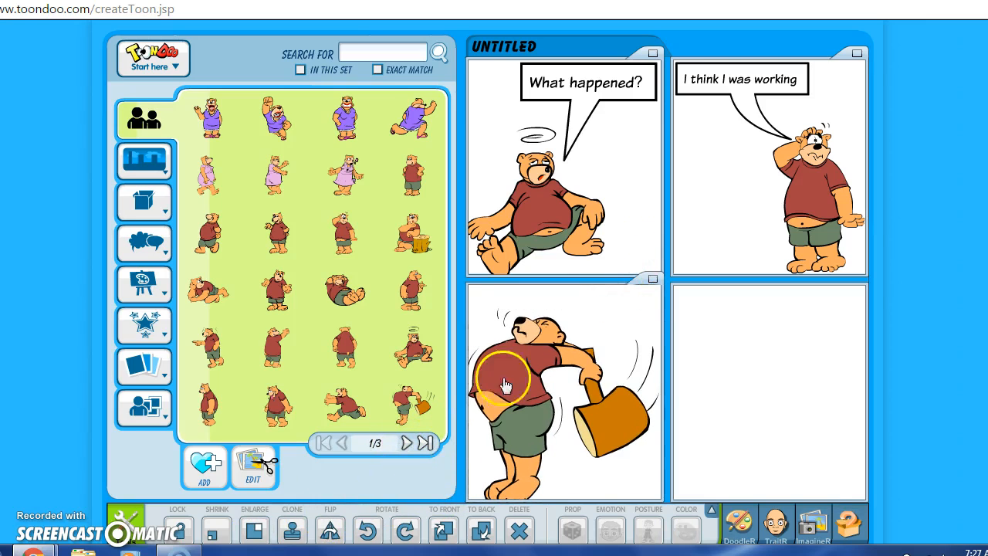
left_click(406, 443)
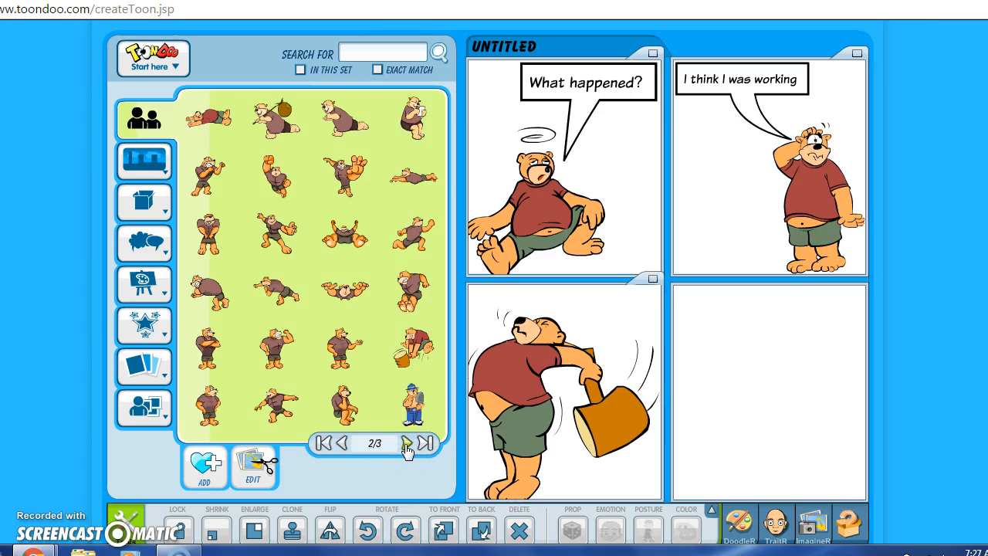
left_click(406, 444)
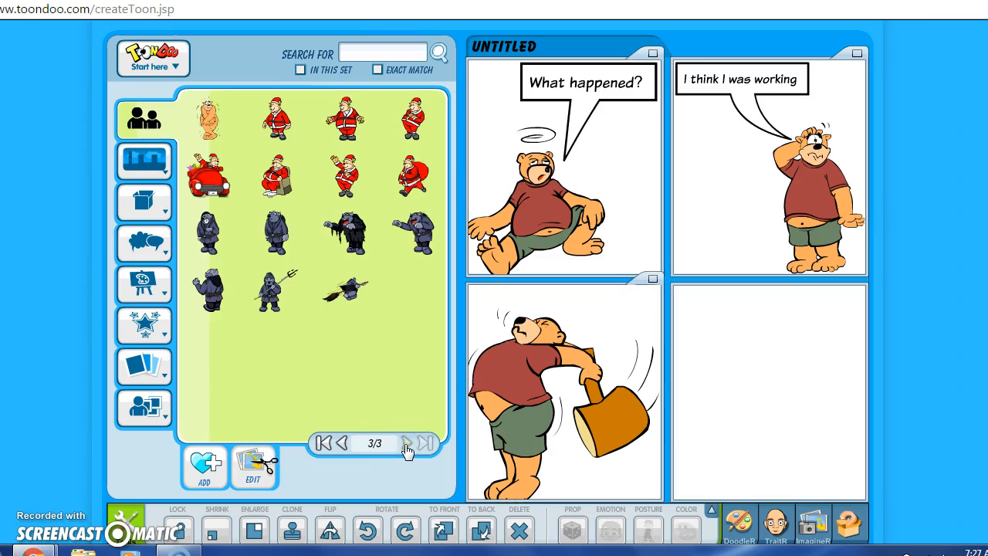
left_click(342, 444)
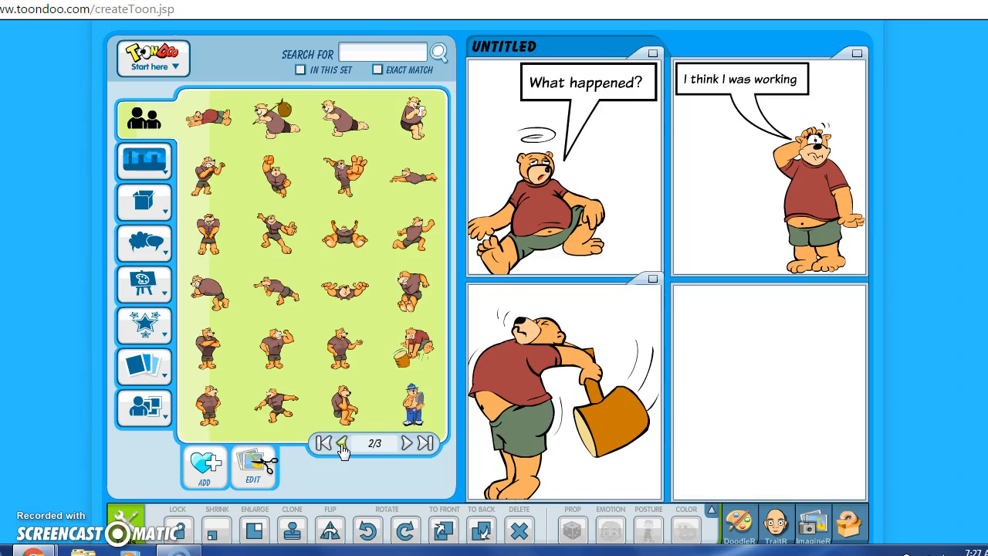
left_click(342, 444)
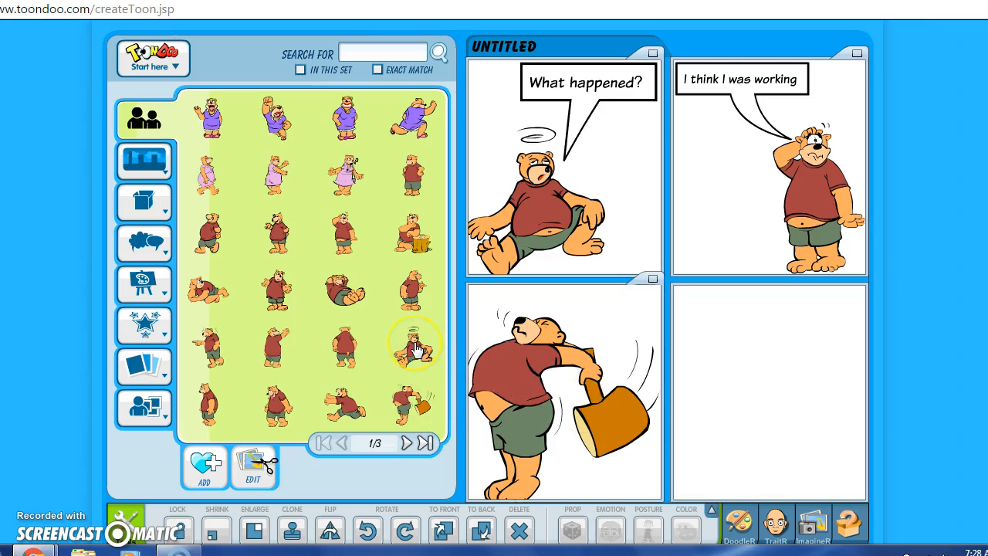
left_click_drag(414, 349, 776, 421)
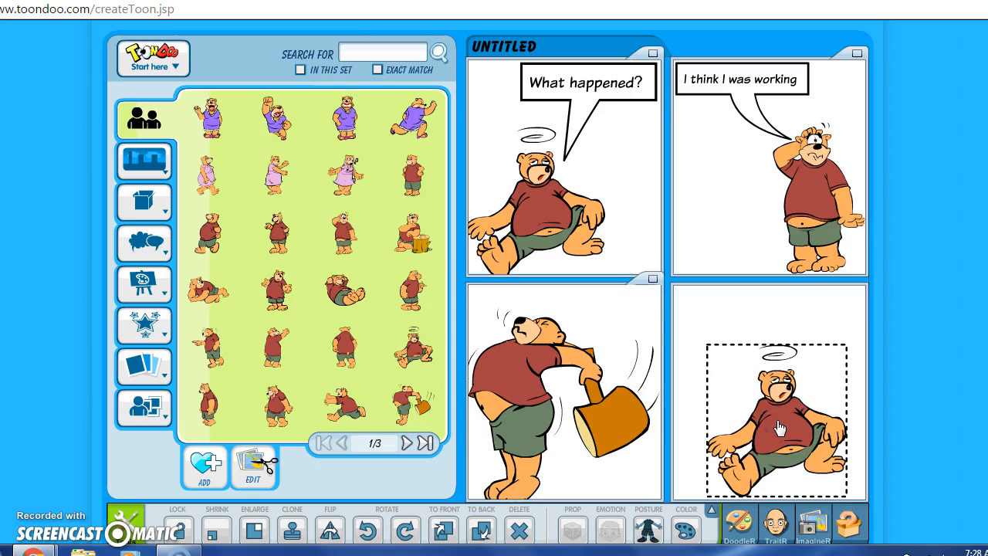
left_click_drag(781, 425, 799, 433)
left_click(764, 317)
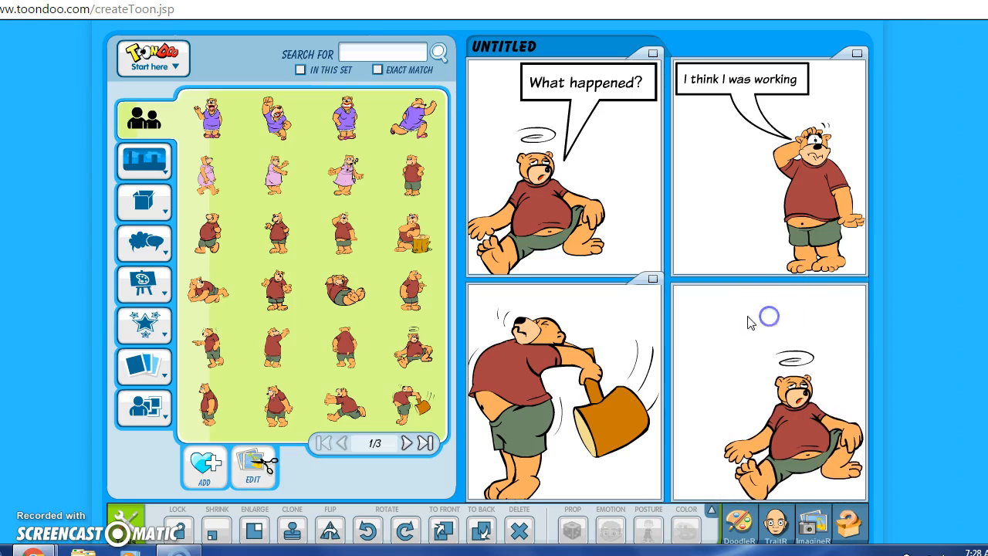
Step: Add a speech bubble to panel four reading 'Remind me not to work too hard next time'
mouse_move(137, 240)
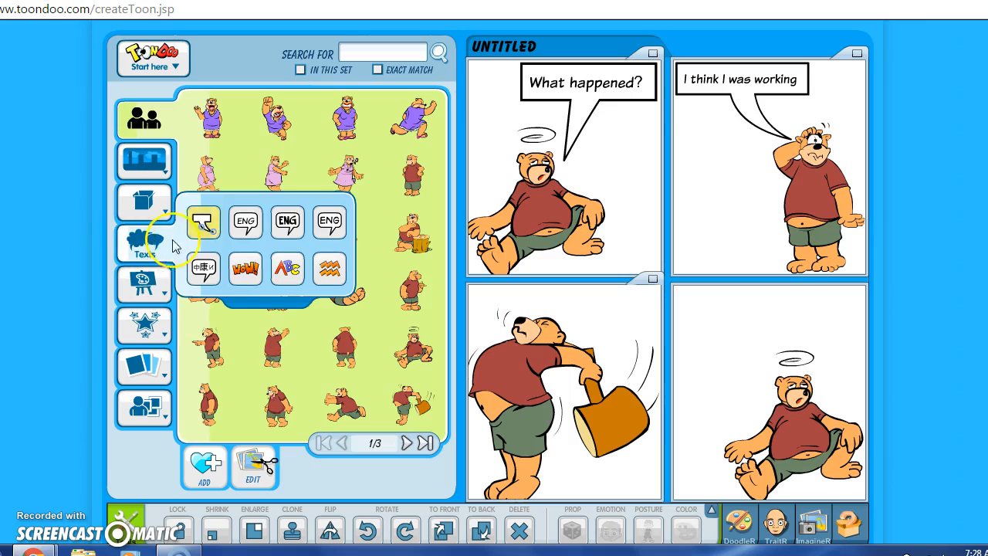
left_click(202, 226)
left_click_drag(247, 127, 732, 343)
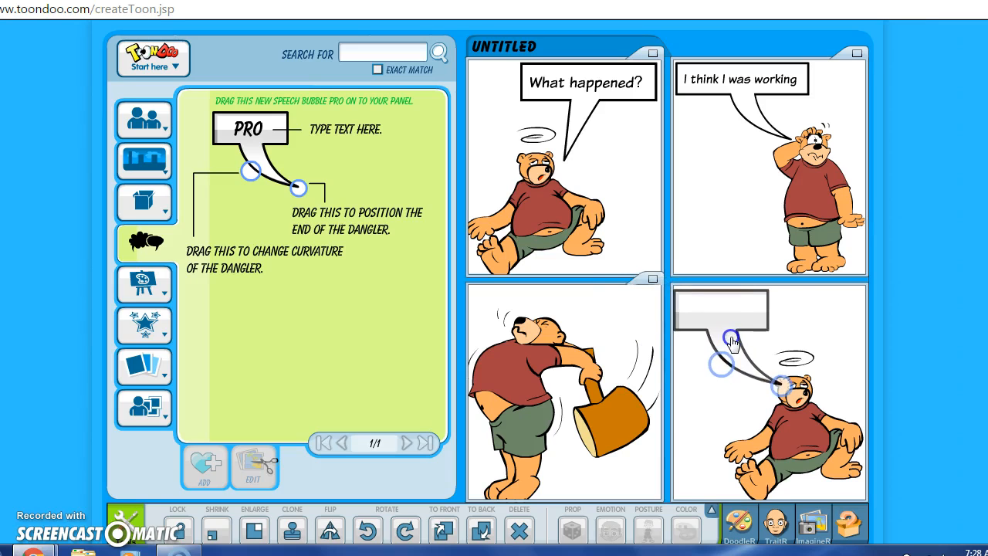
key("BackSpace")
key("BackSpace")
key("BackSpace")
key("BackSpace")
key("BackSpace")
key("BackSpace")
key("BackSpace")
key("BackSpace")
key("BackSpace")
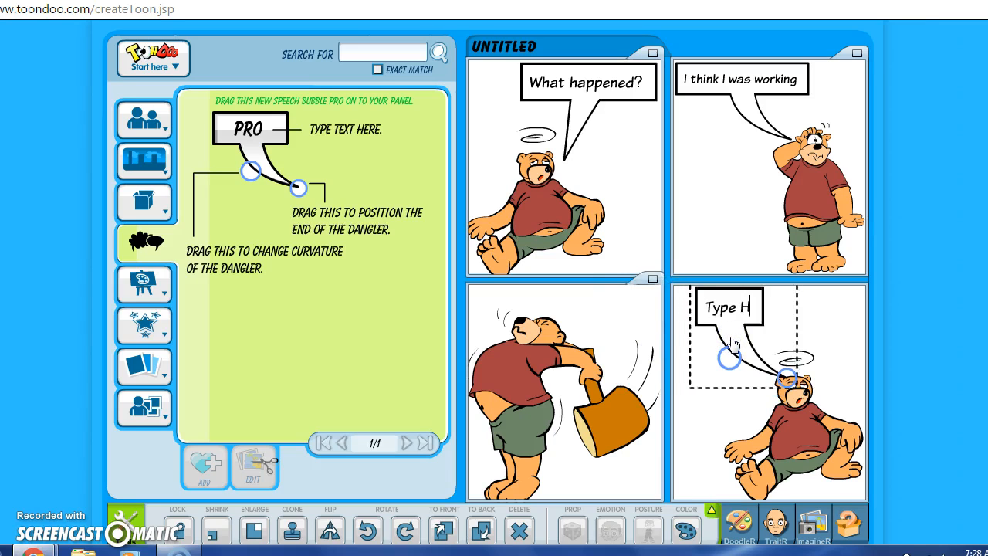
left_click(742, 317)
type("Rem")
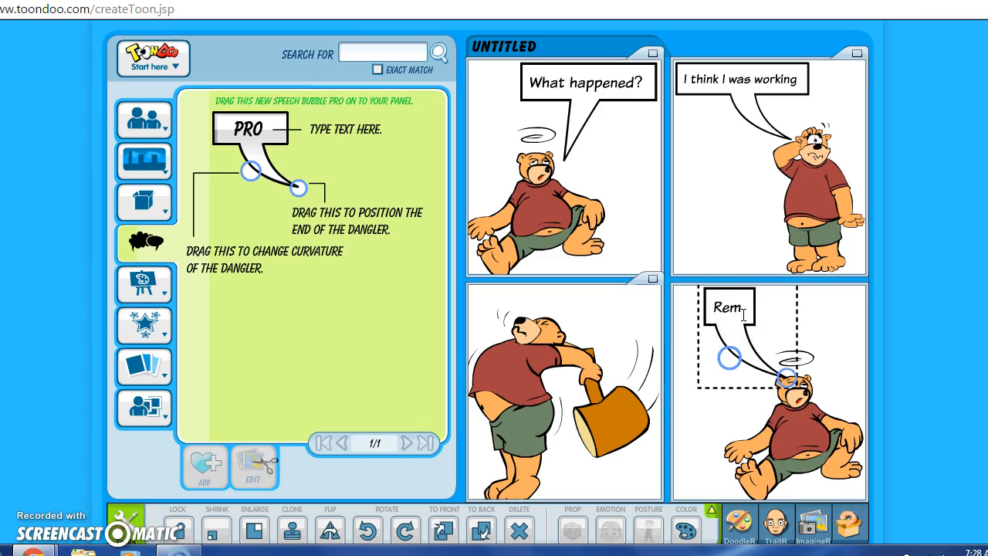
type("ind me")
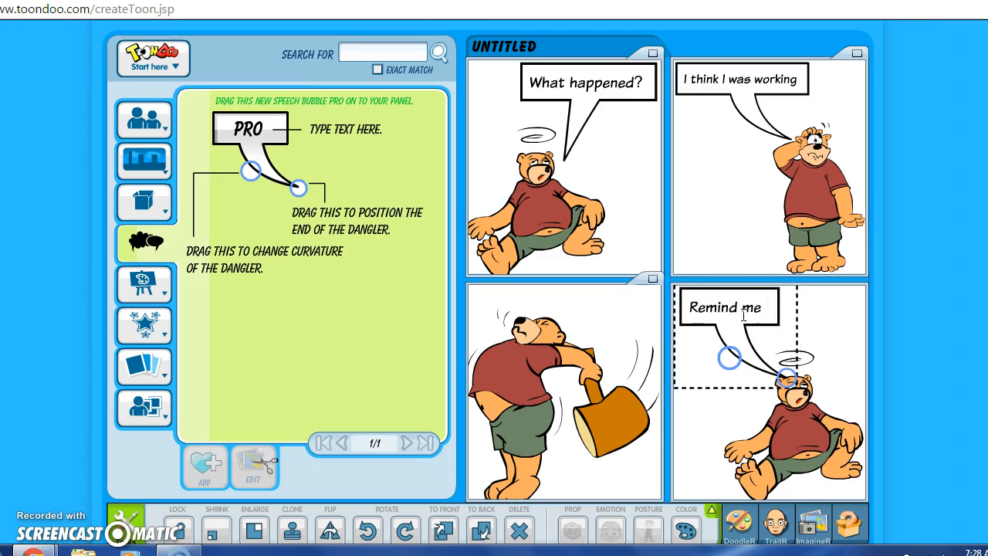
type(" not to wor")
key("BackSpace")
key("BackSpace")
key("BackSpace")
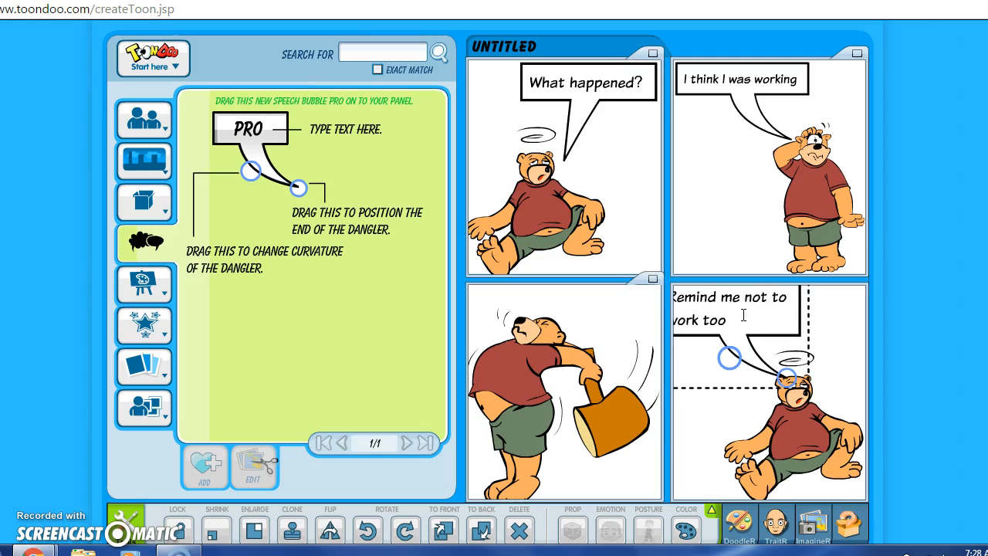
type("work too hard next")
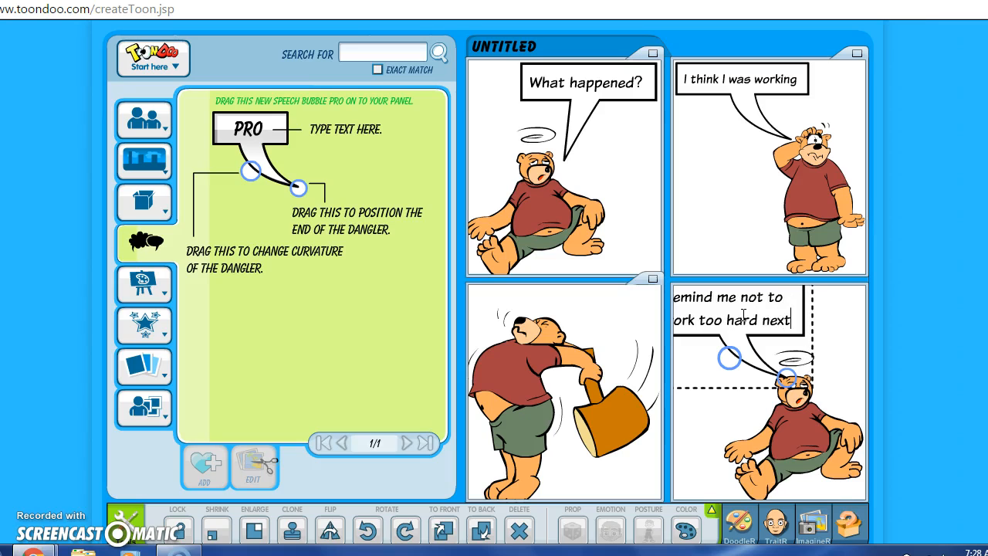
key("Return")
type("time")
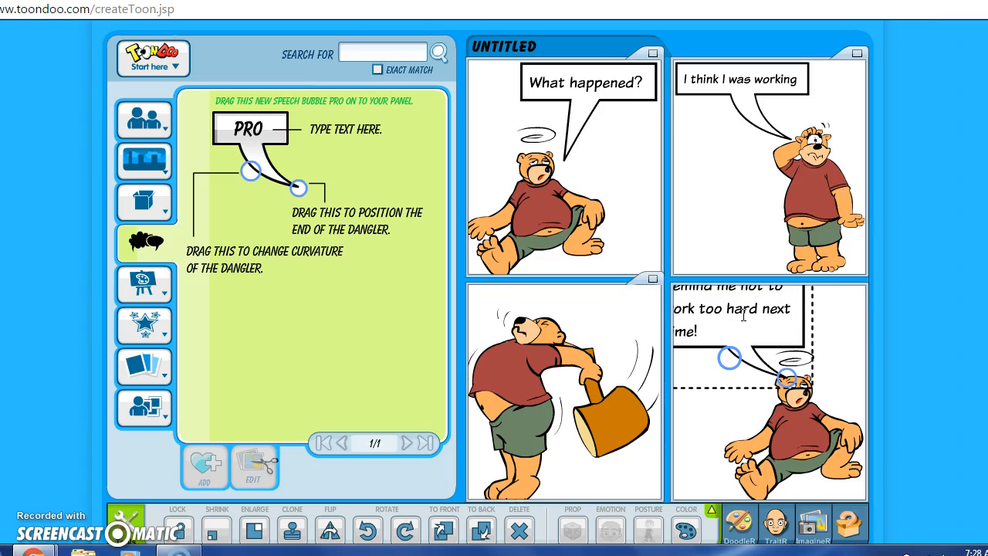
Step: Shrink the panel-four bubble three steps so the text fits, then deselect it
left_click(760, 407)
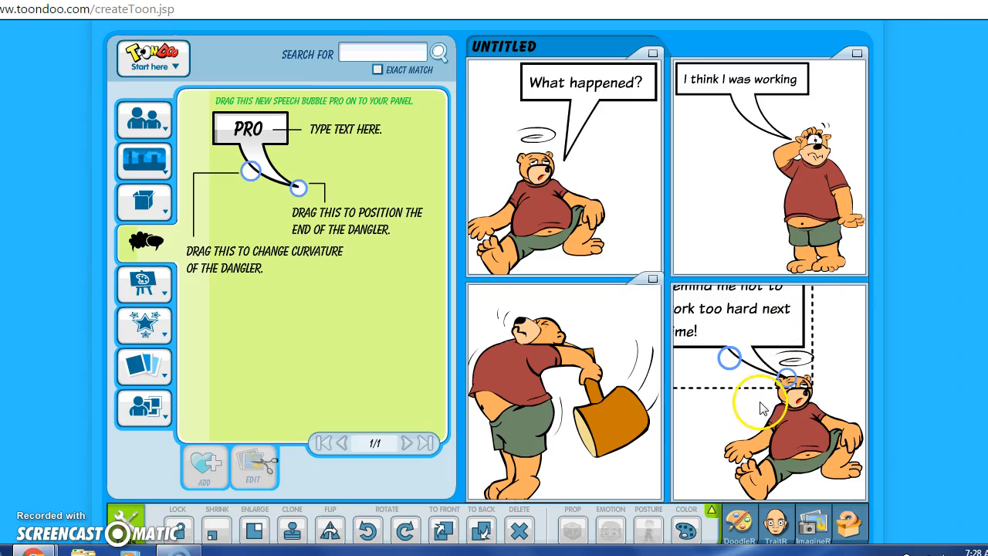
left_click(214, 533)
left_click(215, 534)
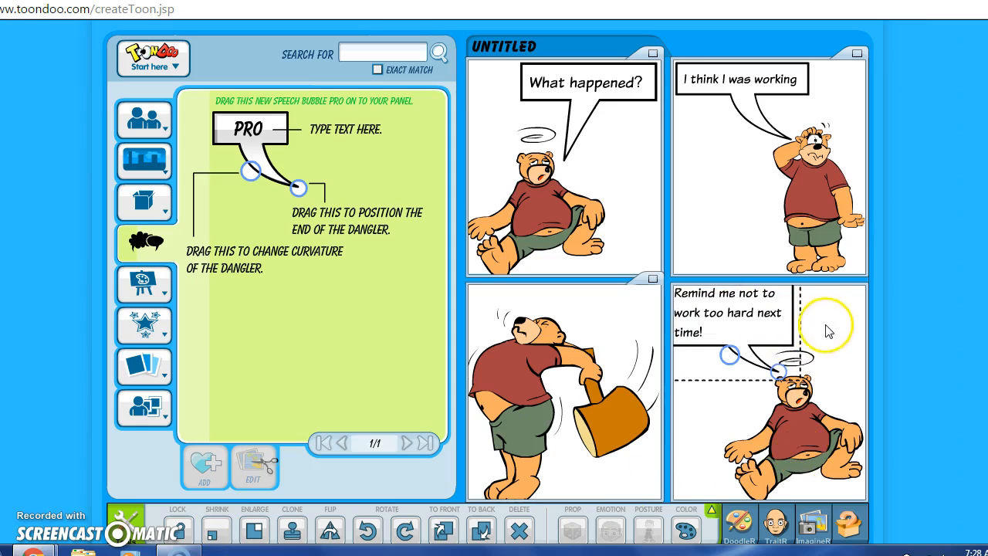
left_click(212, 540)
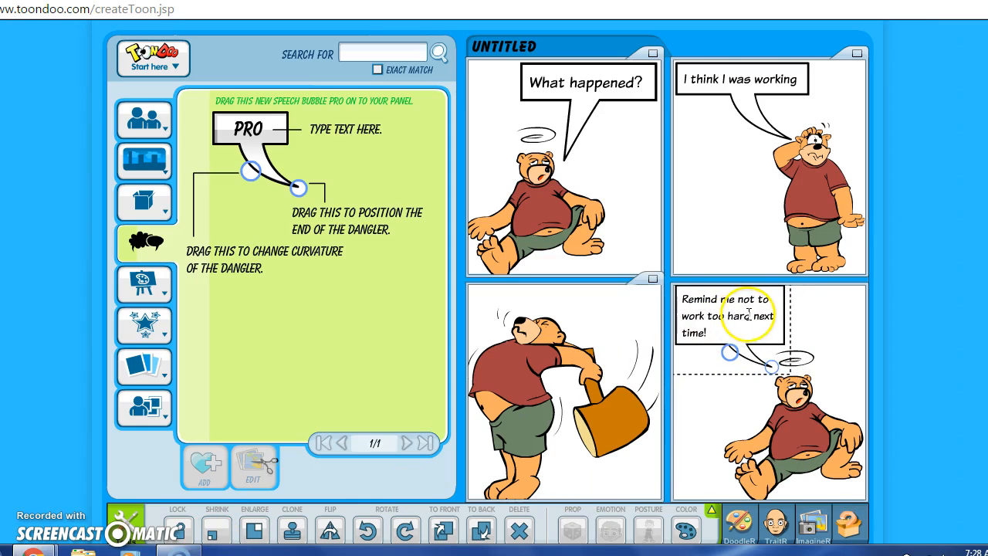
left_click(849, 338)
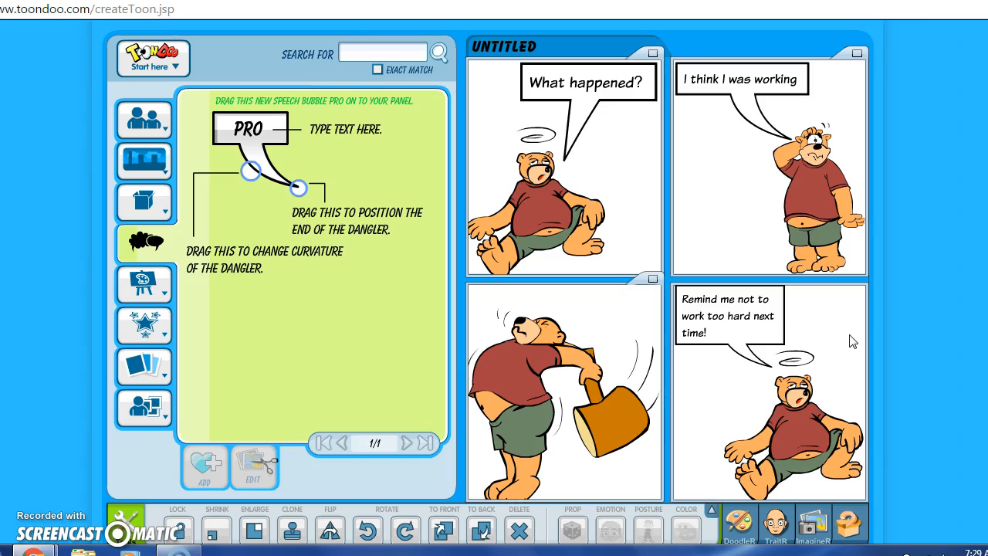
left_click(159, 58)
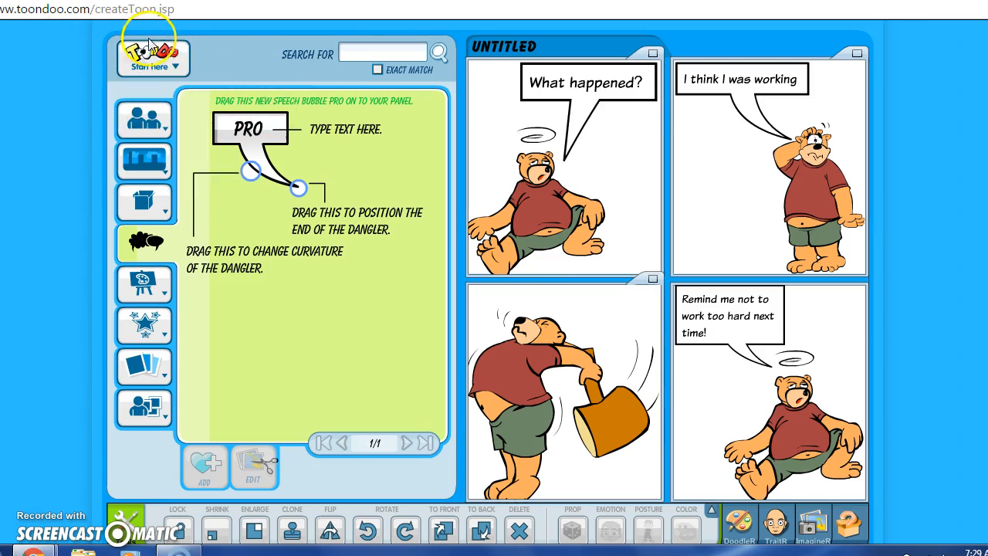
Step: From the Start here Main Menu, choose the plain Save option to open the comic's publish form
mouse_move(153, 50)
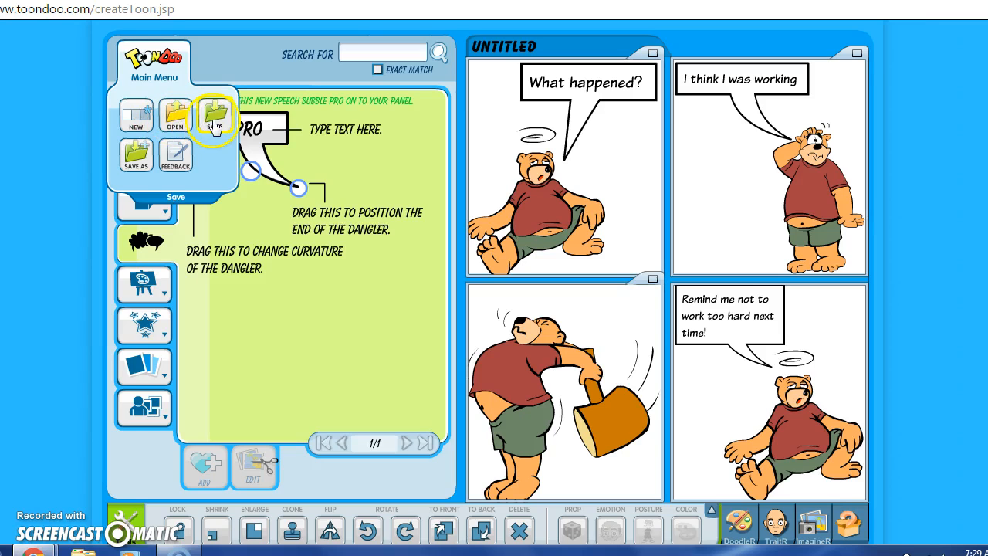
left_click(146, 167)
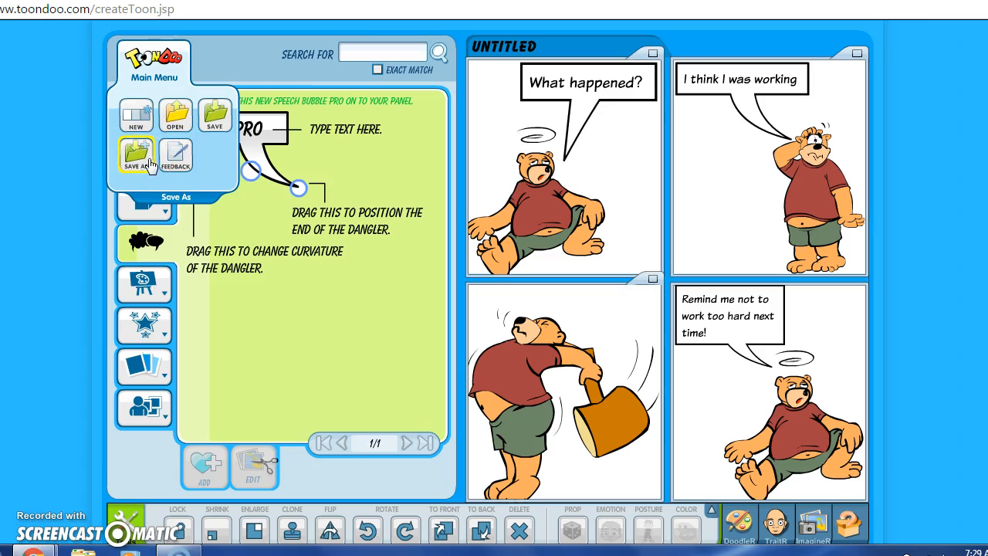
left_click(218, 127)
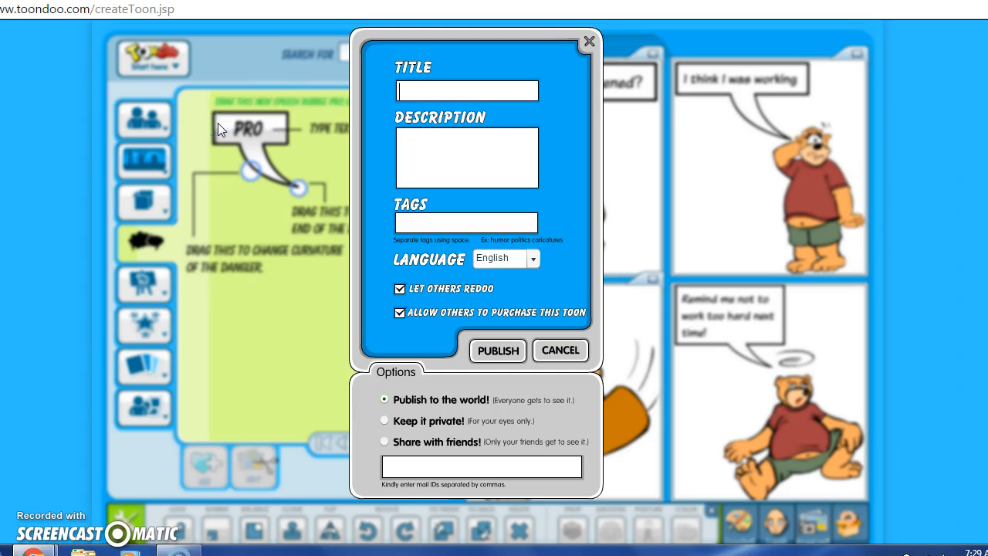
left_click(417, 90)
Step: Title the comic 'Working too Hard'
type("Working too HArd")
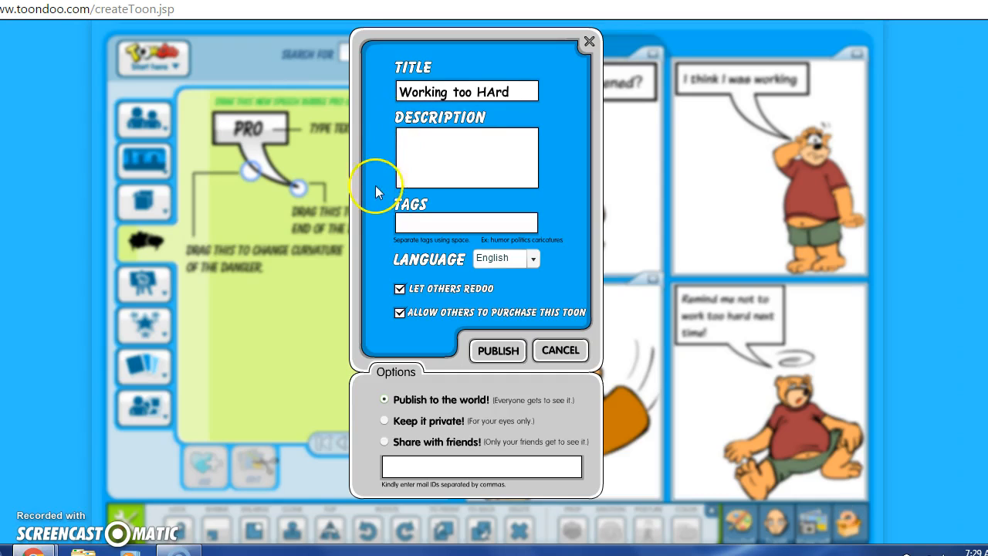
key("BackSpace")
key("BackSpace")
type("ard")
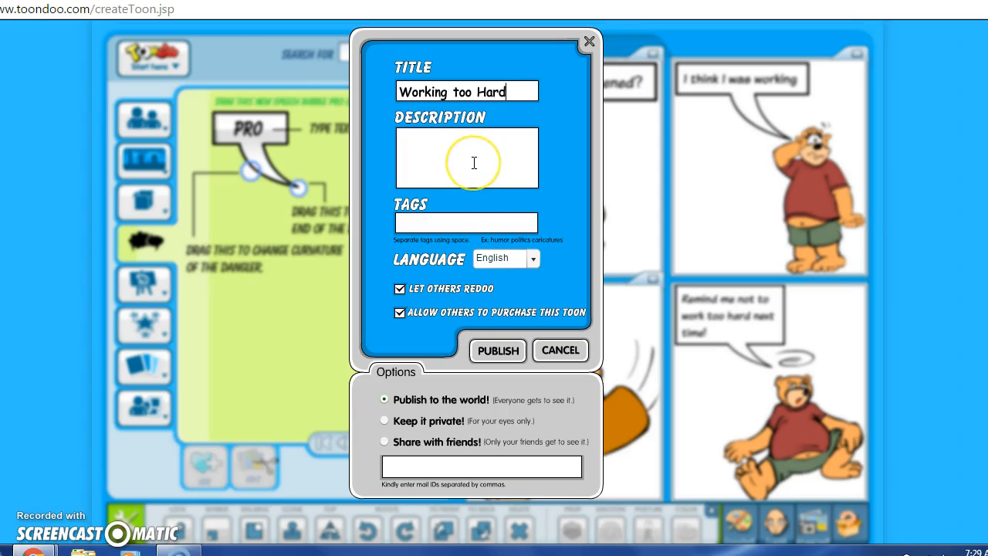
left_click(465, 178)
Step: Disallow redoos and purchases, keep it private, and publish the comic
left_click(443, 222)
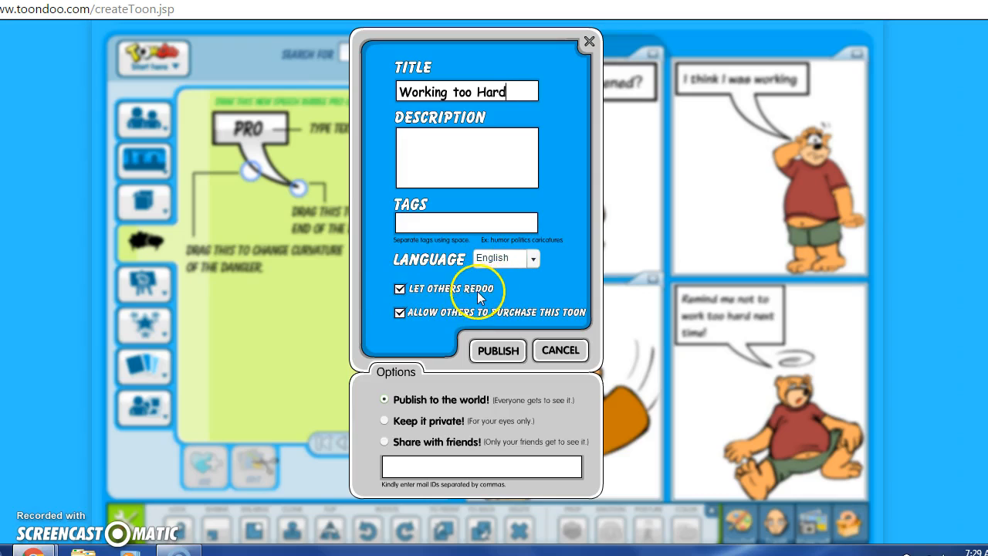
left_click(400, 289)
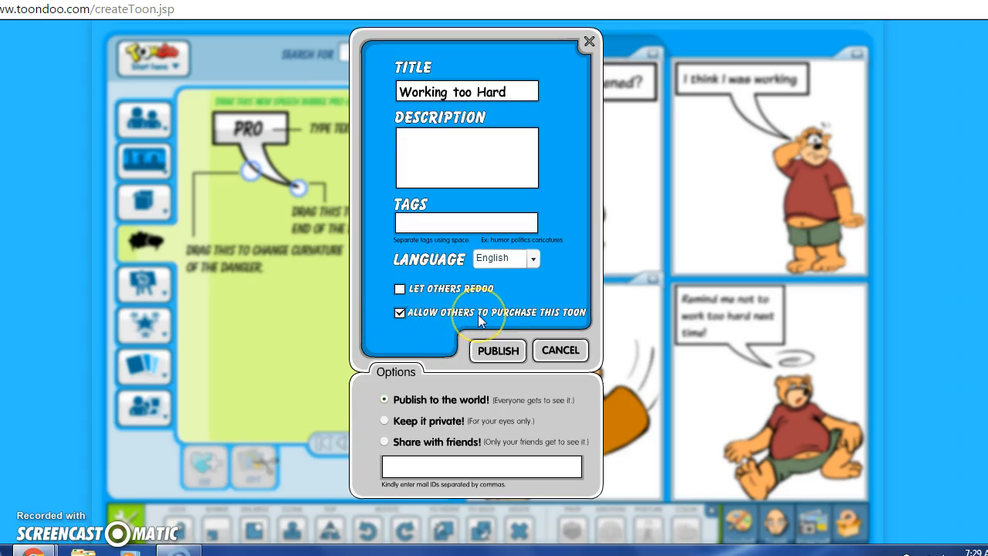
left_click(399, 313)
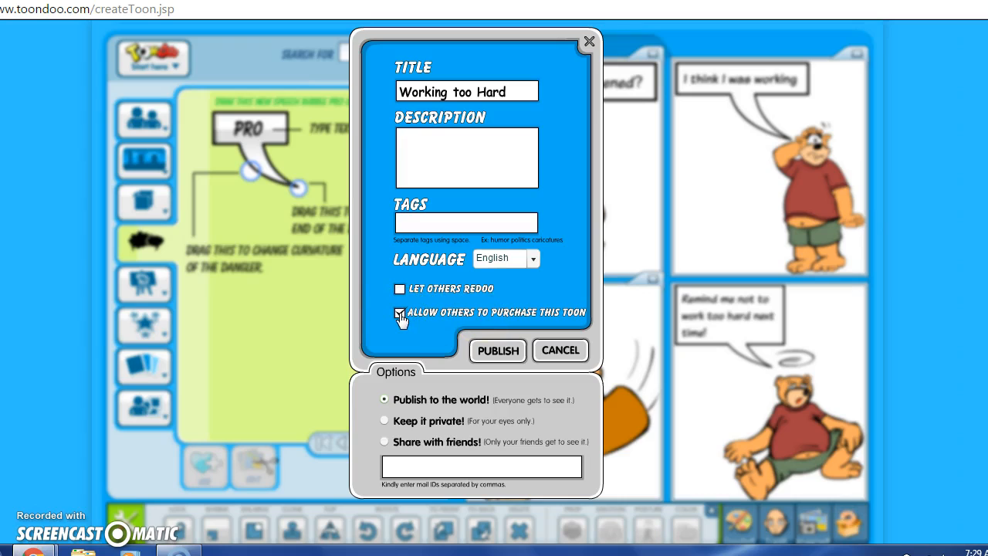
left_click(399, 313)
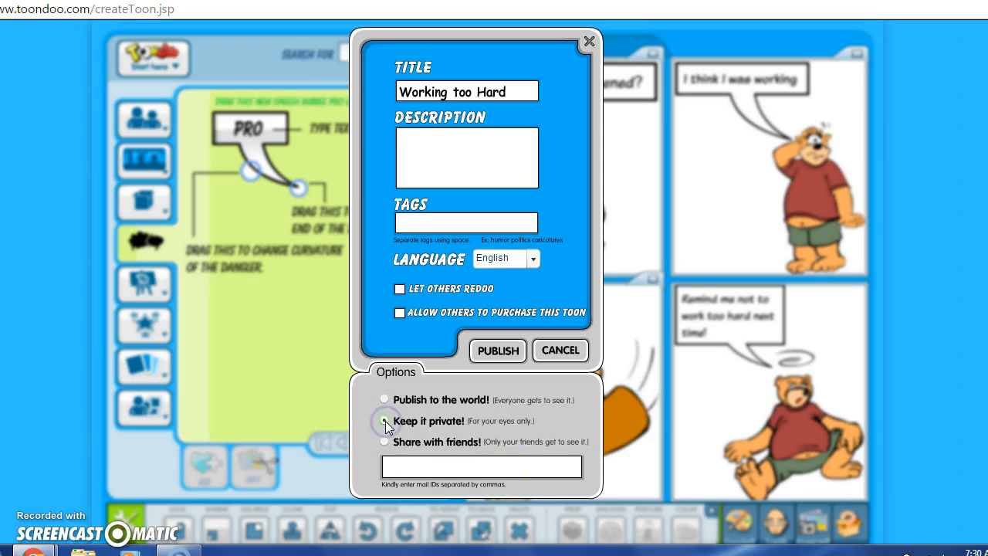
left_click(499, 351)
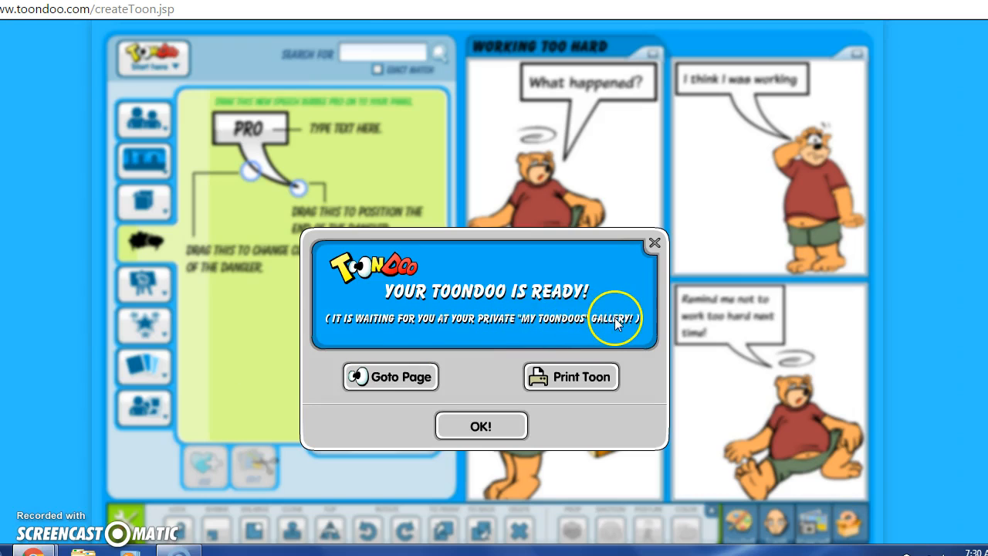
Step: Dismiss the 'Your Toondoo is ready' confirmation with OK!
left_click(482, 427)
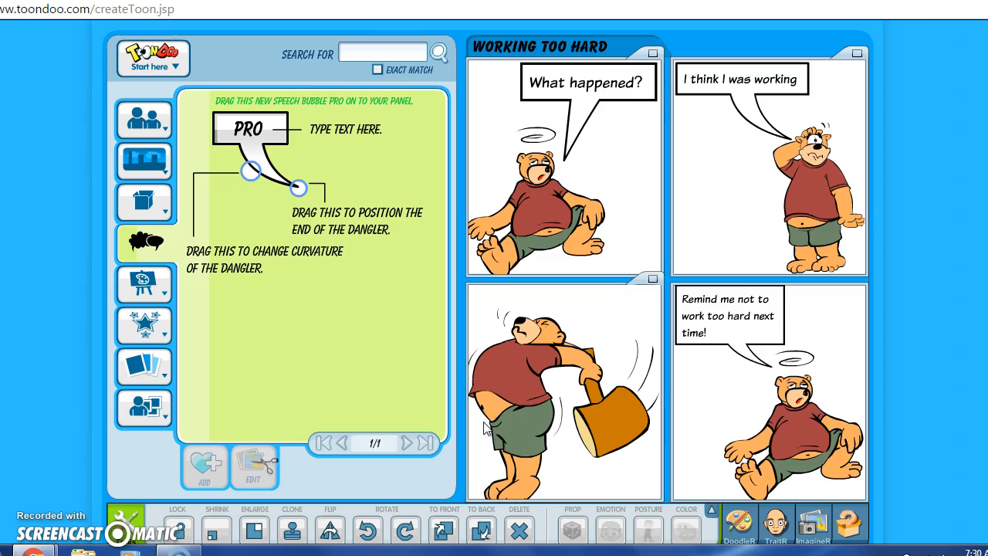